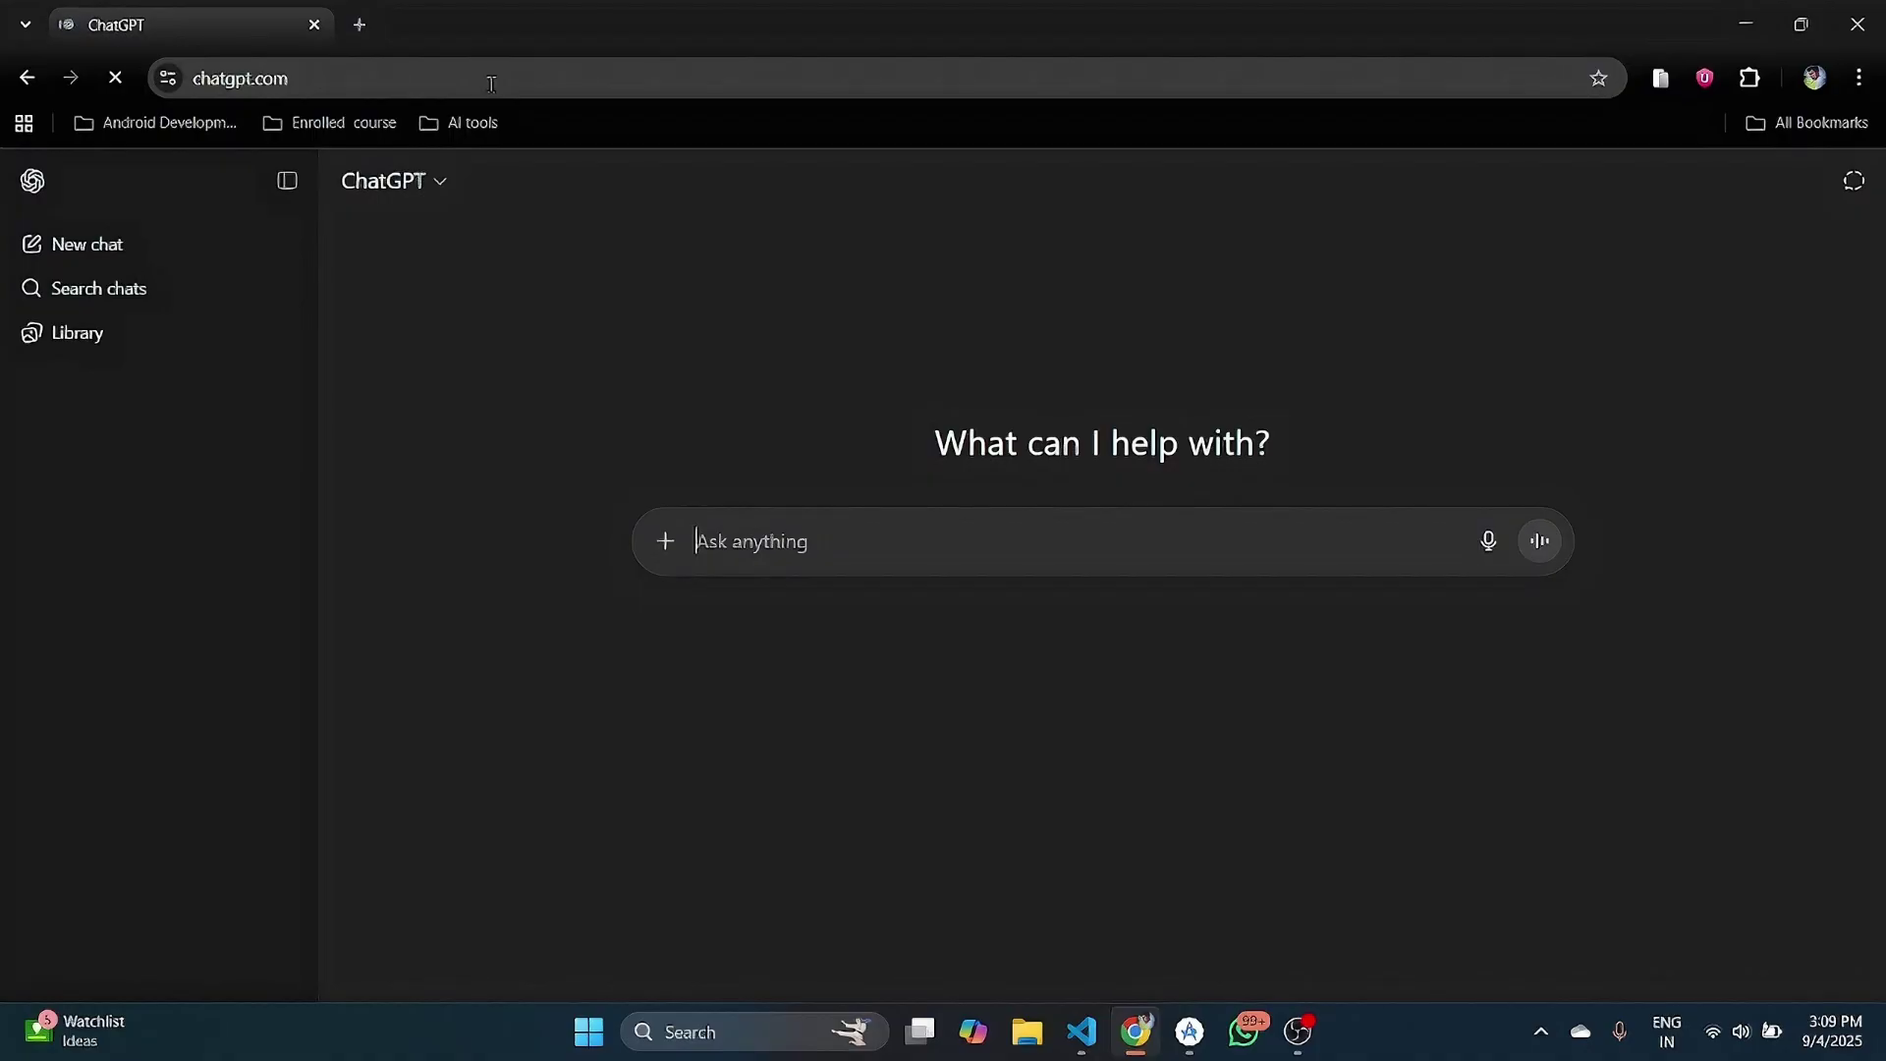
{"action": "type", "text": "i am going to generate a MyProfile screen for my Android app in google stitch. I w"}
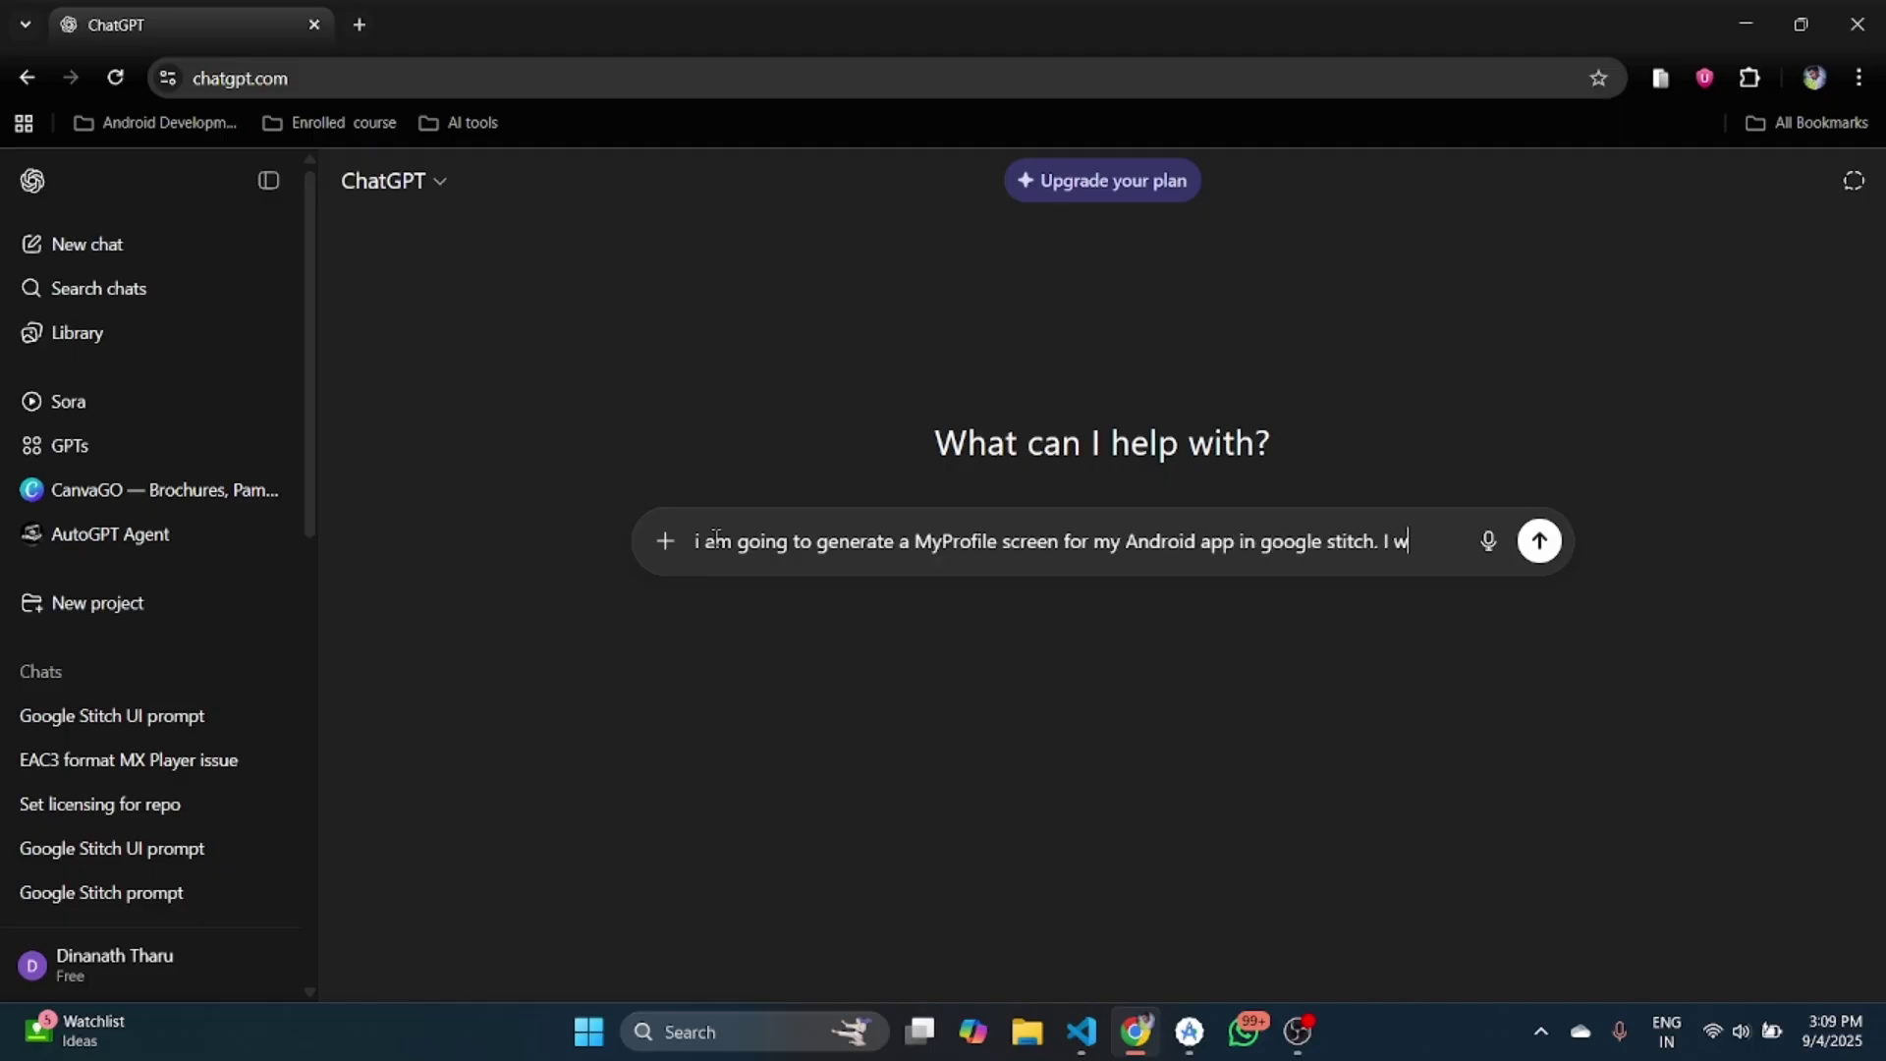
{"action": "type", "text": "ant fields like email,"}
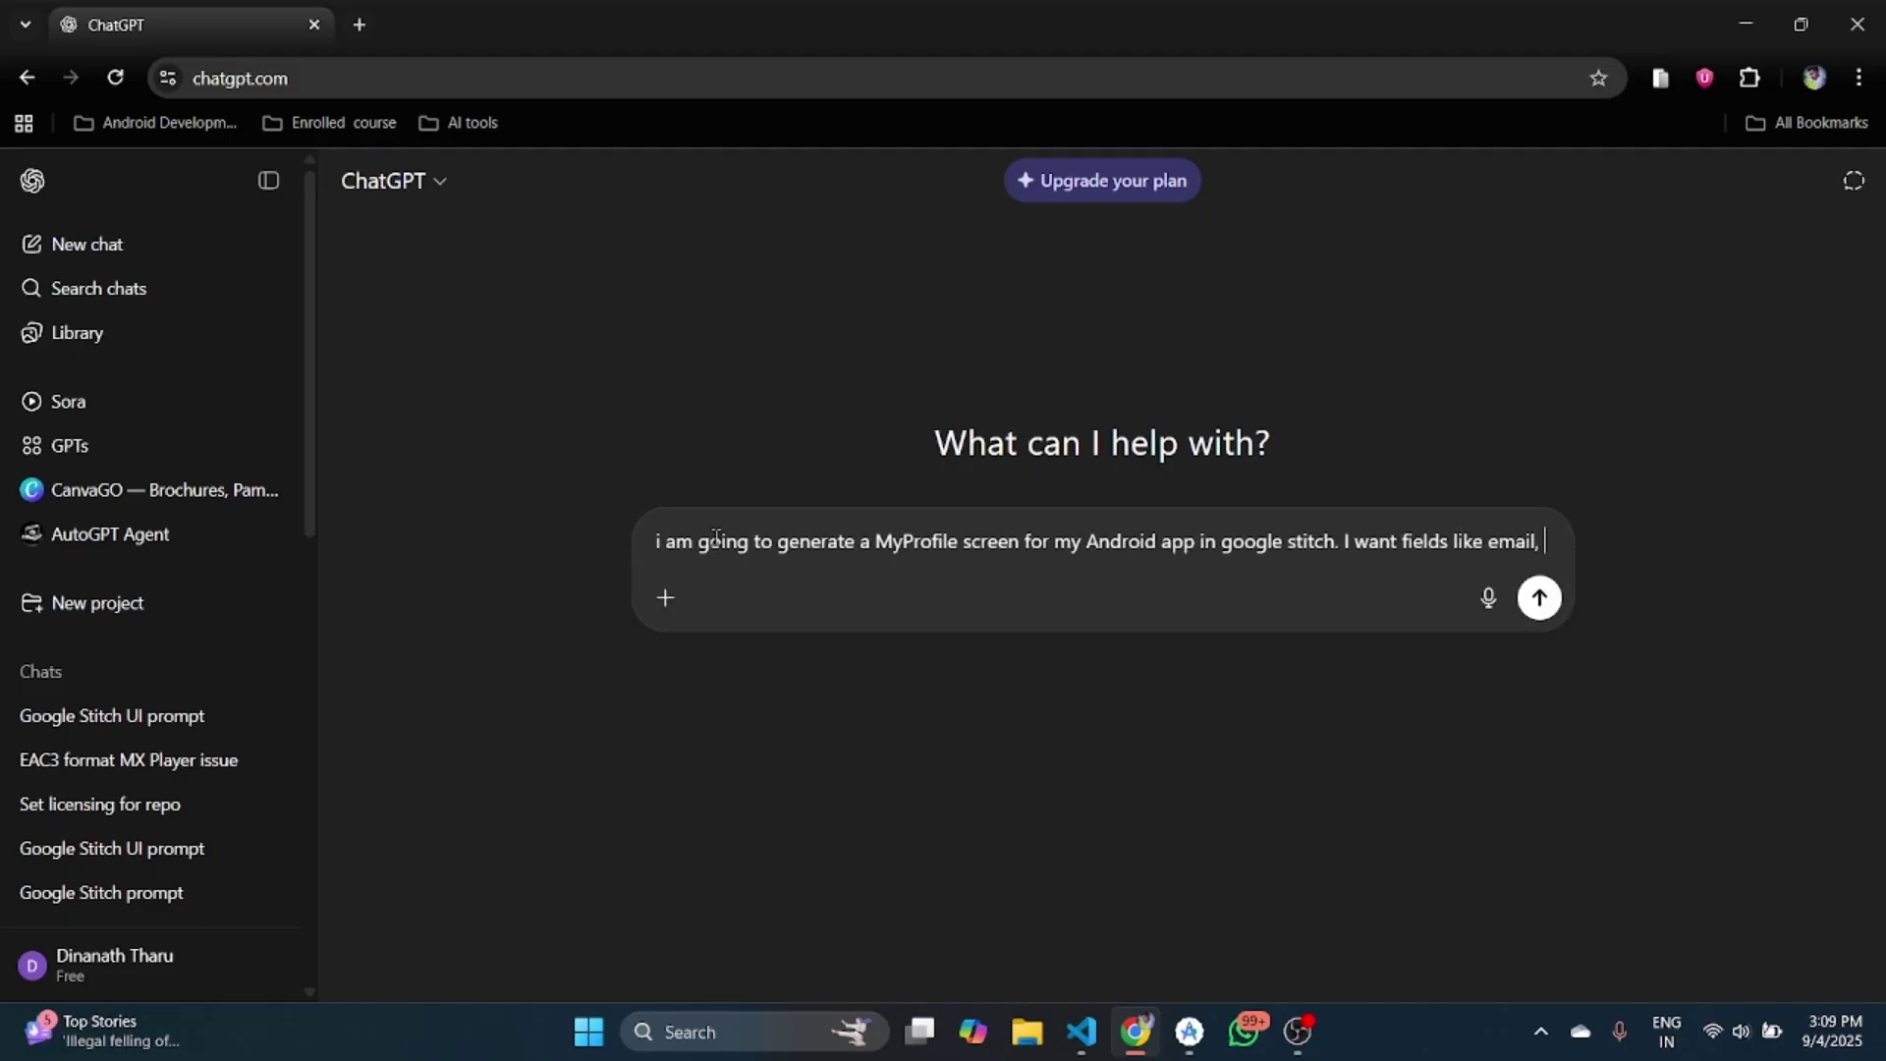
{"action": "type", "text": "me, em"}
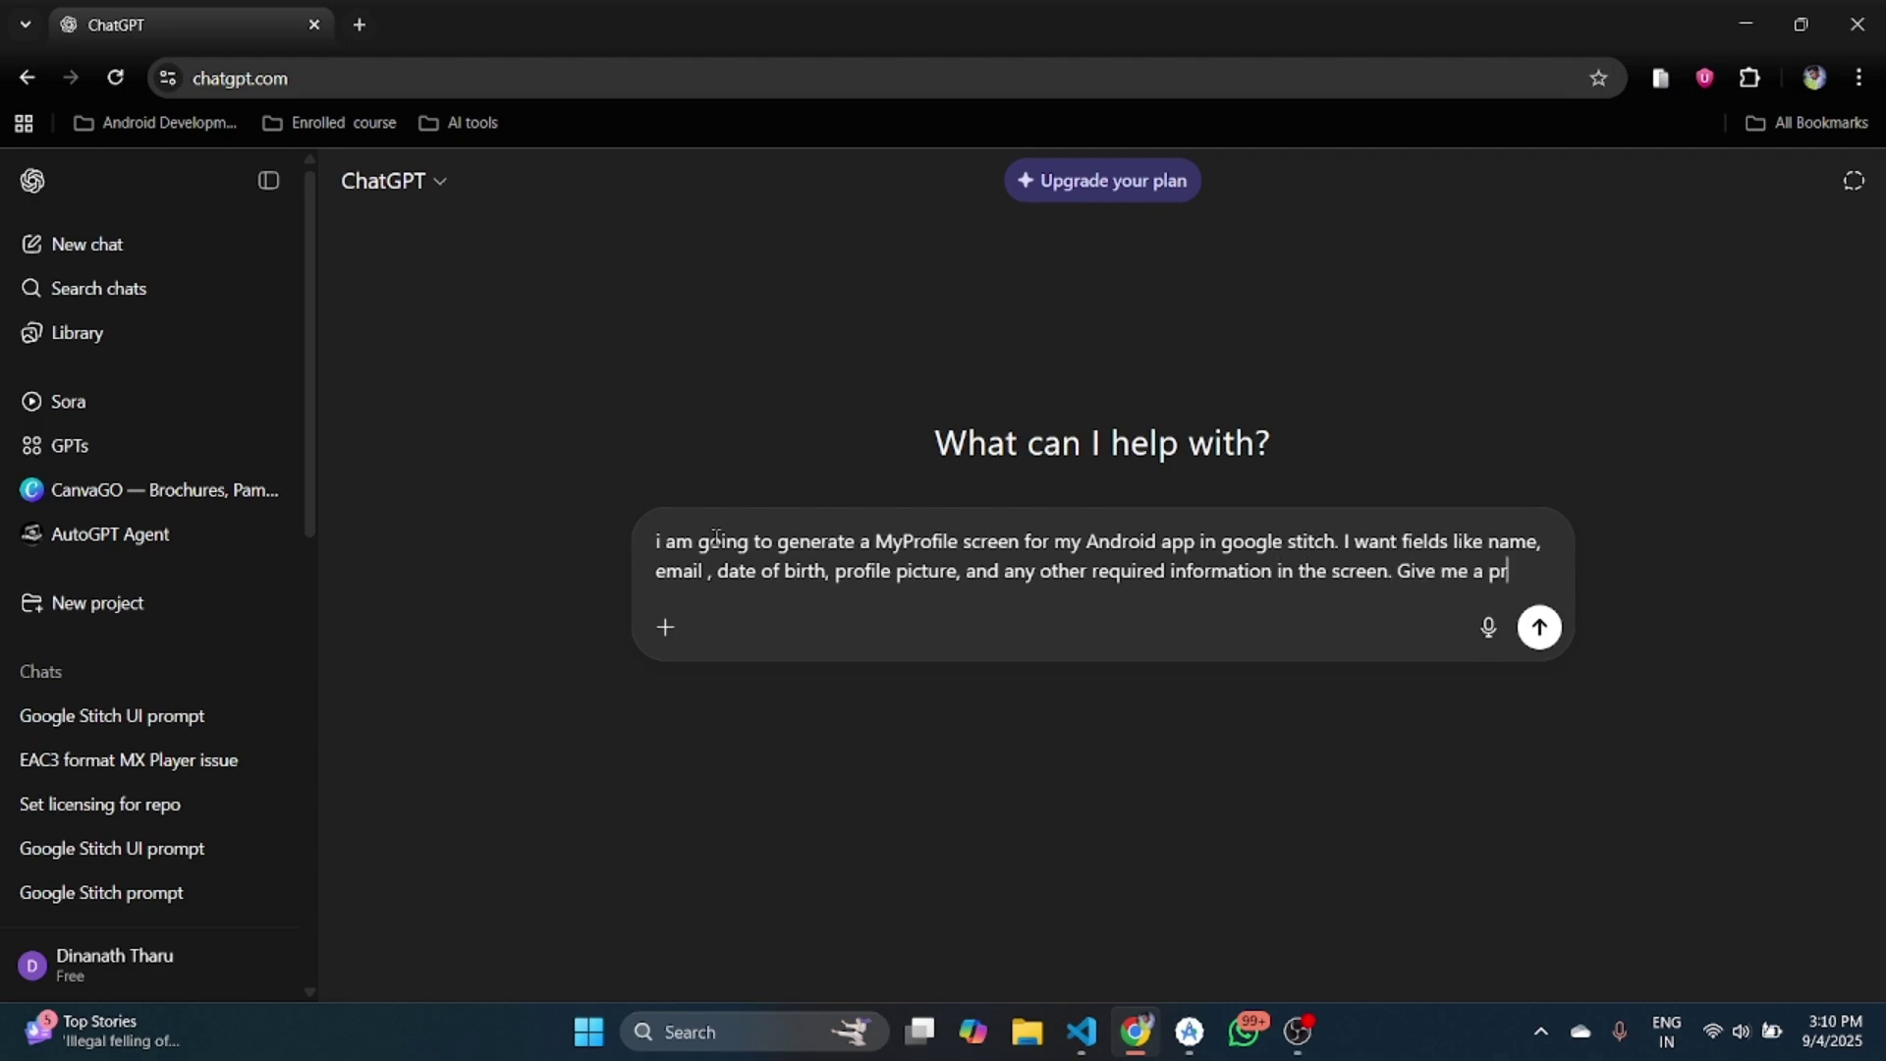
{"action": "type", "text": "ompt for google stich. I don't want code, i just want the UI design"}
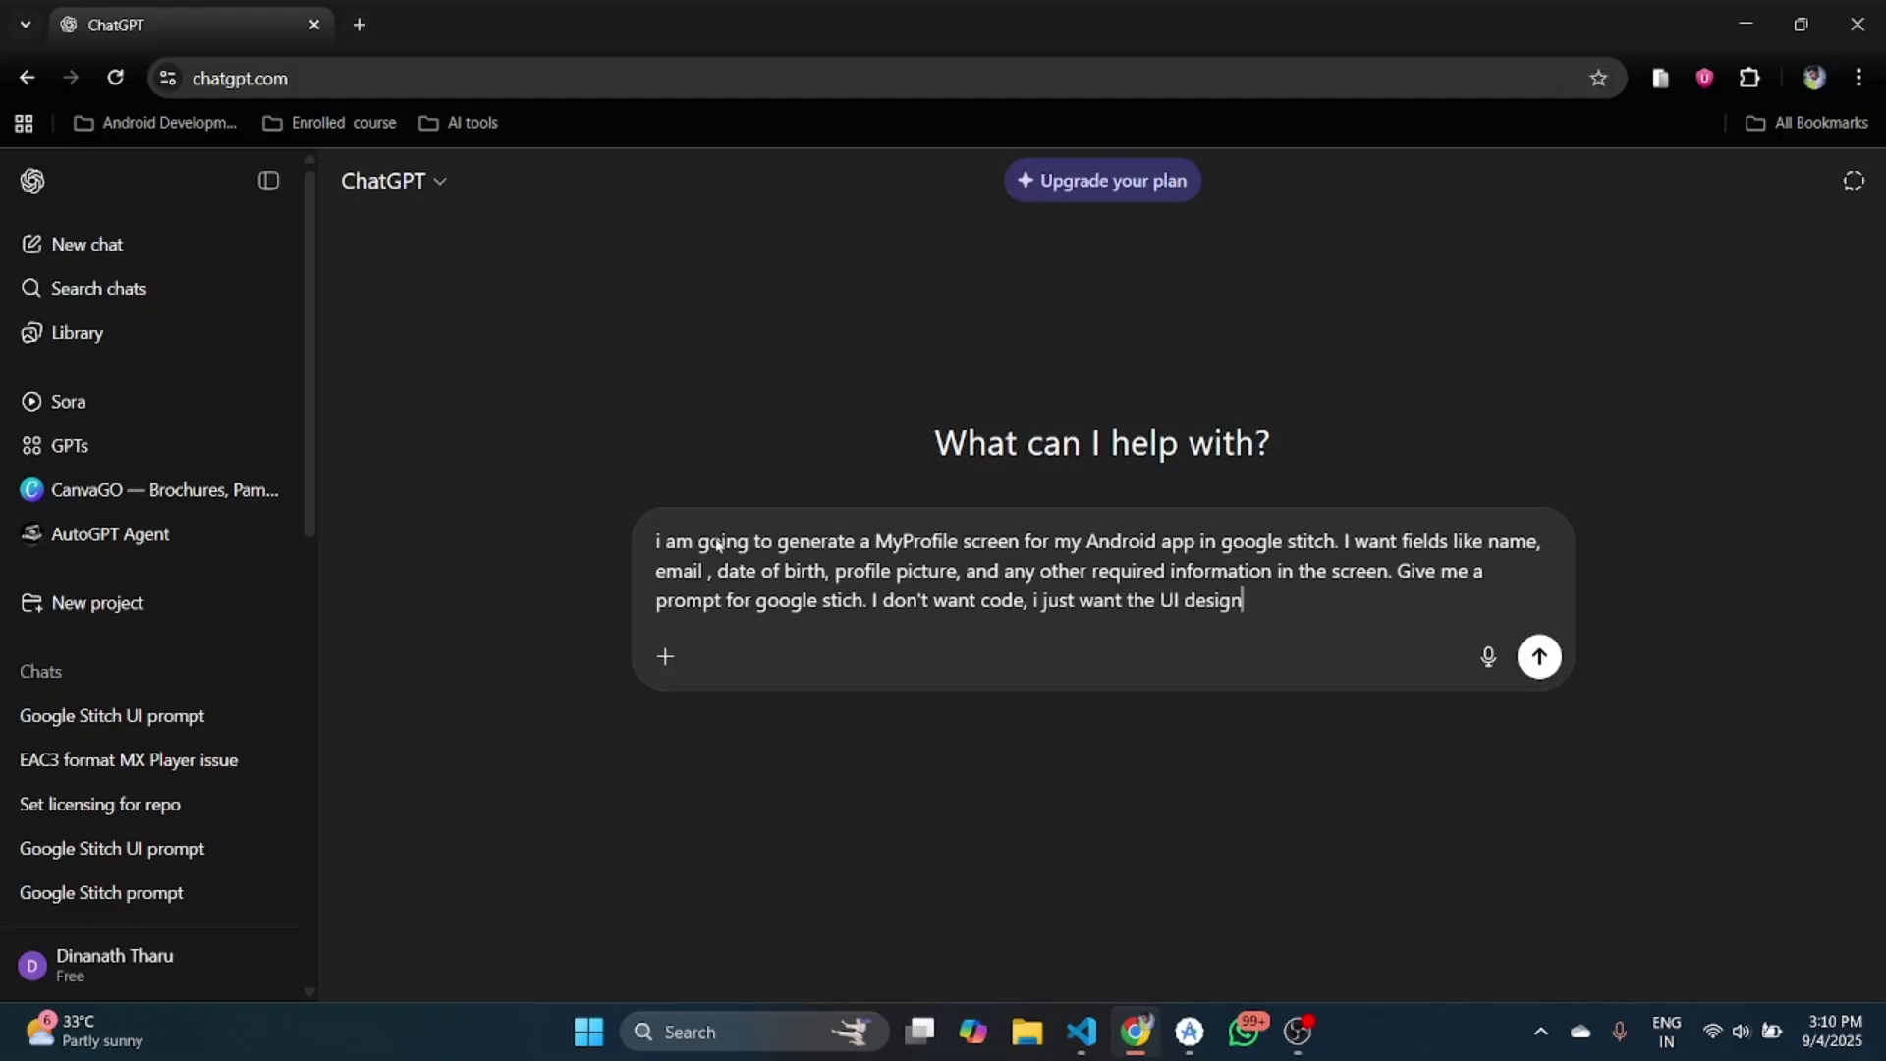
Ask ChatGPT for a Google Stitch prompt for a modern My Profile Android screen.
{"action": "key", "text": "Return"}
{"action": "scroll", "coordinate": [851, 506], "scroll_direction": "down", "scroll_amount": 2}
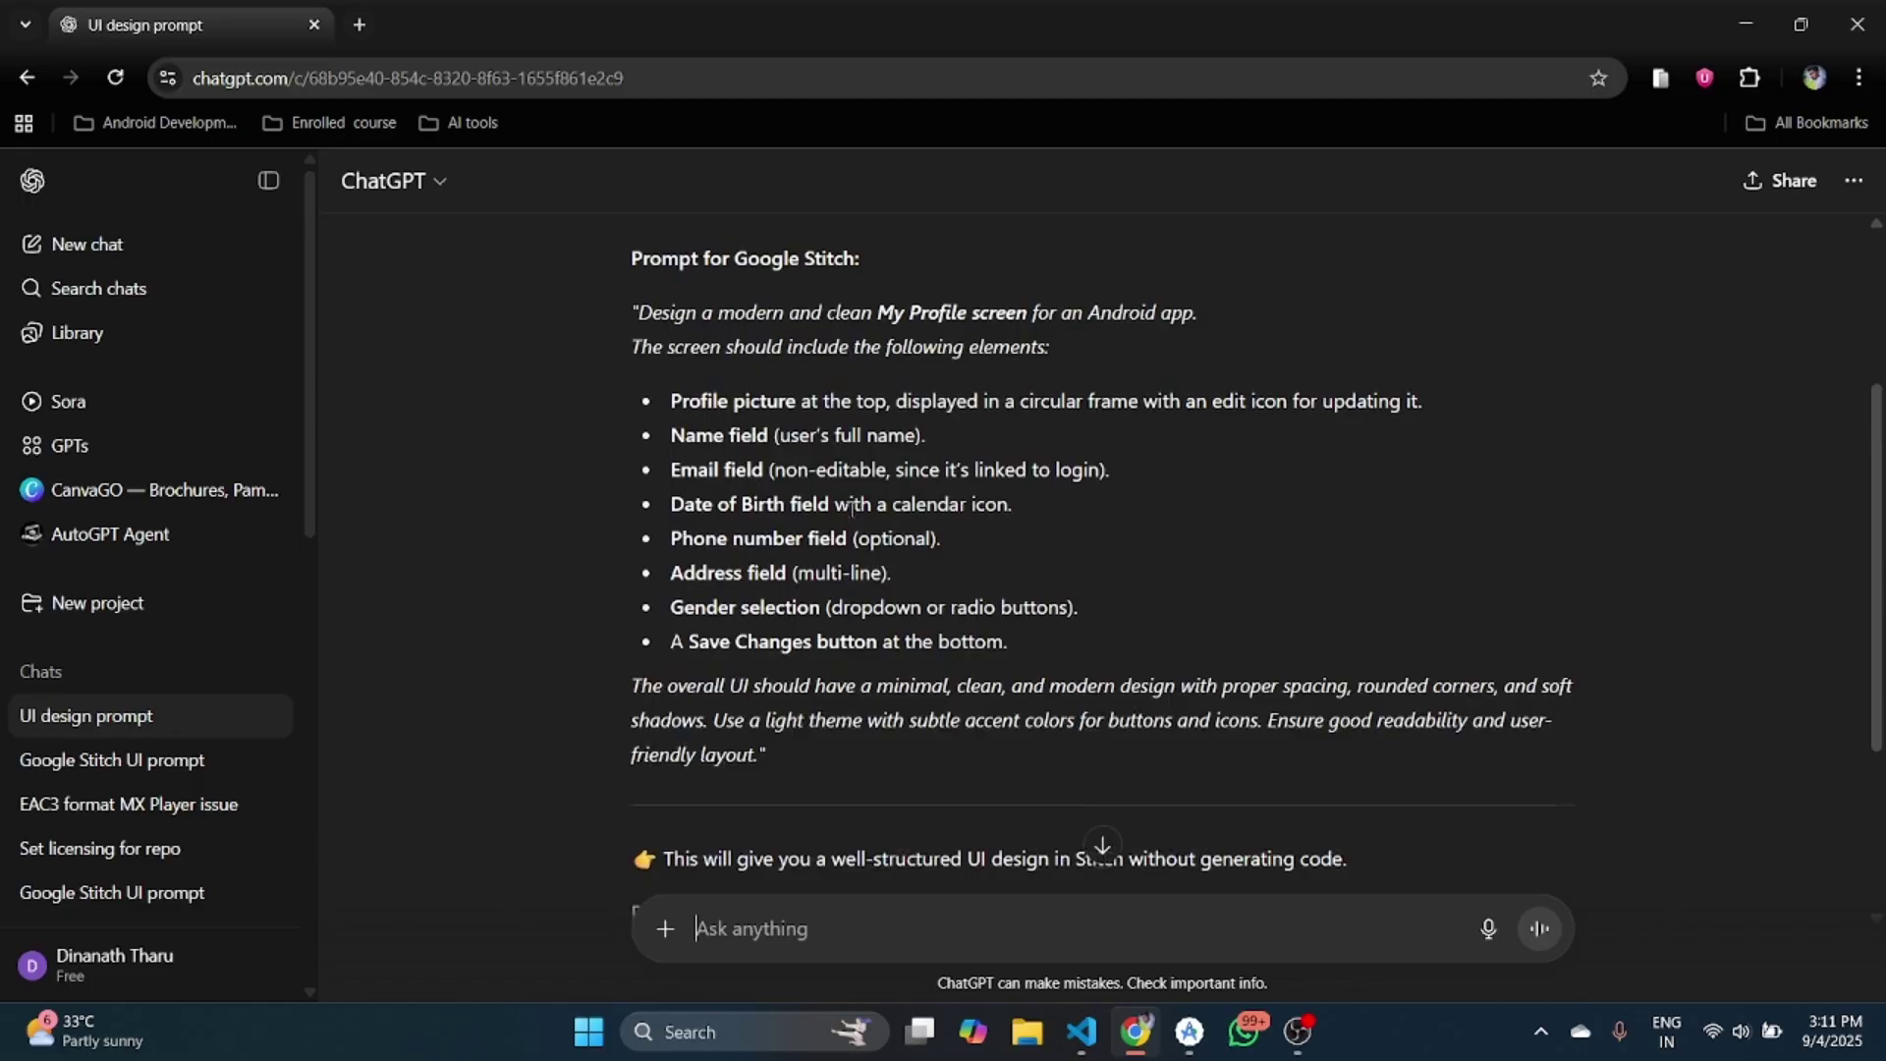
{"action": "left_click_drag", "start_coordinate": [633, 312], "coordinate": [694, 630]}
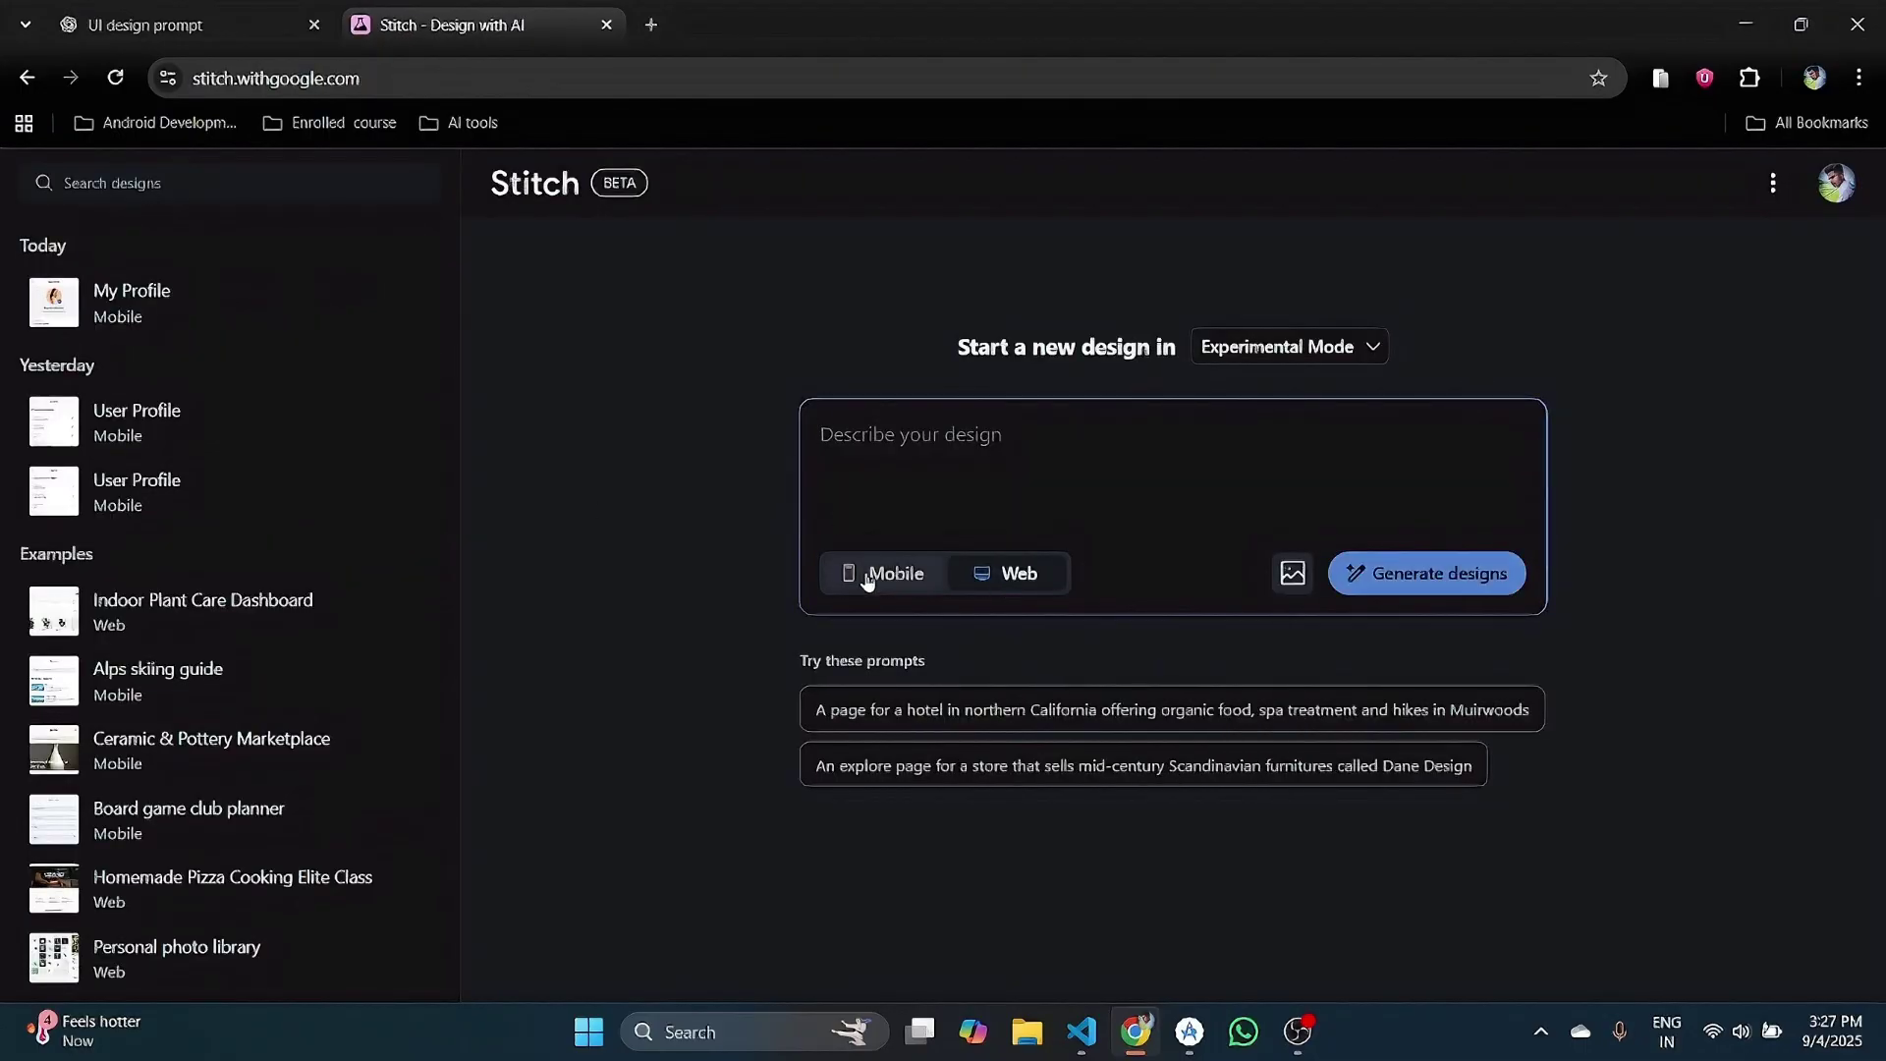
Paste the copied ChatGPT prompt into Stitch's description box and generate mobile designs.
{"action": "left_click", "coordinate": [881, 456]}
{"action": "key", "text": "super+period"}
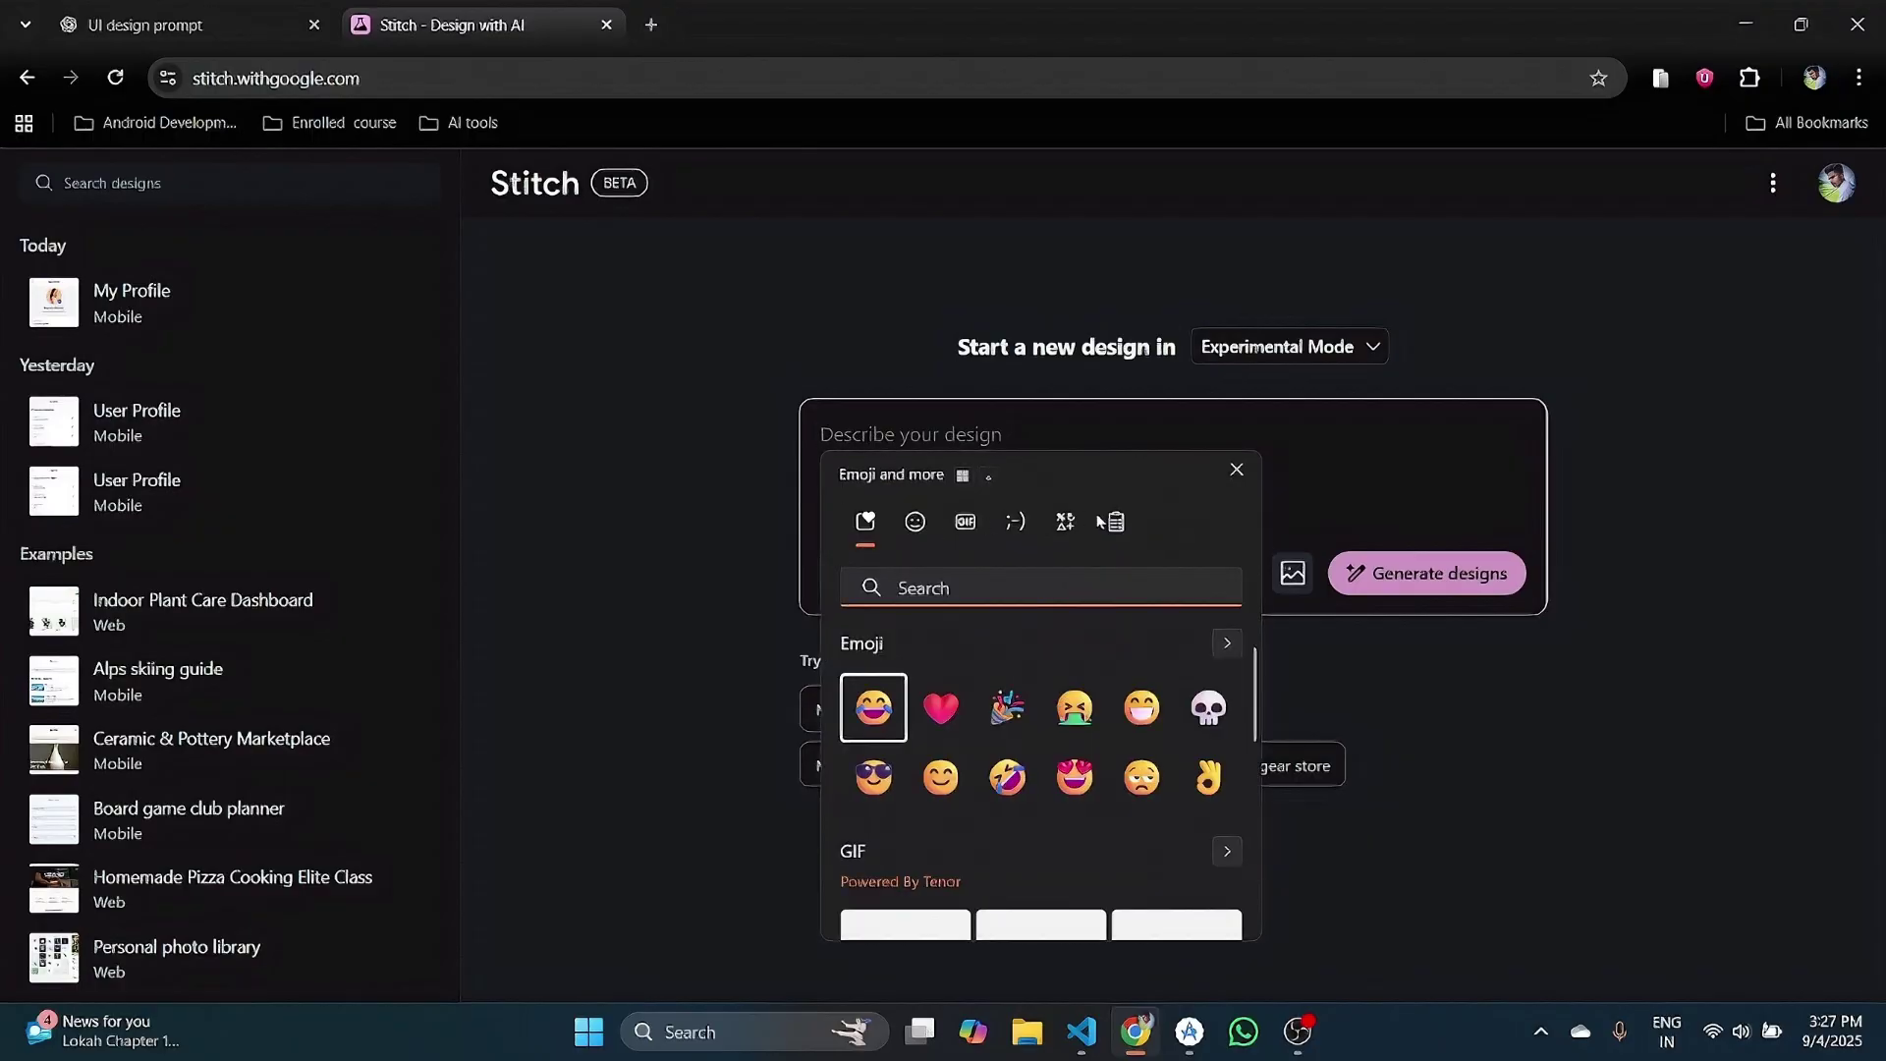
{"action": "left_click", "coordinate": [1115, 522]}
{"action": "left_click", "coordinate": [949, 768]}
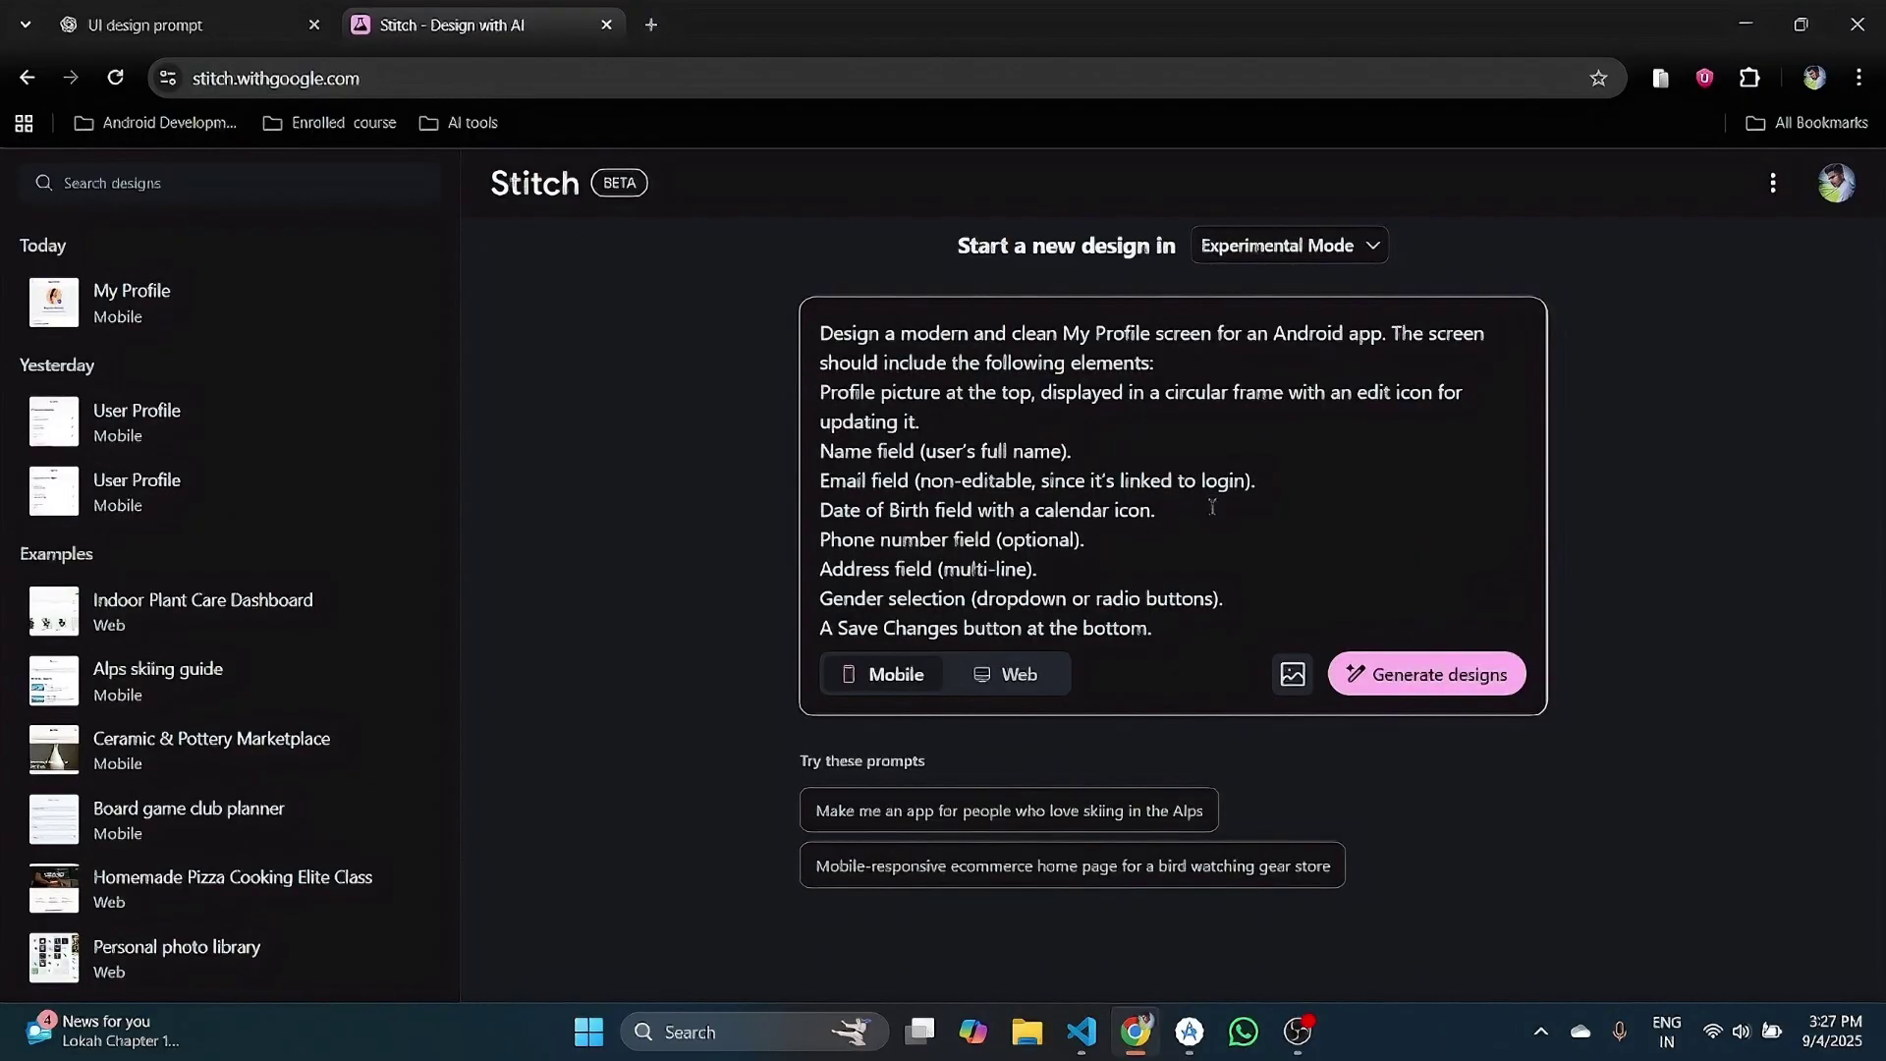
{"action": "left_click", "coordinate": [1375, 677]}
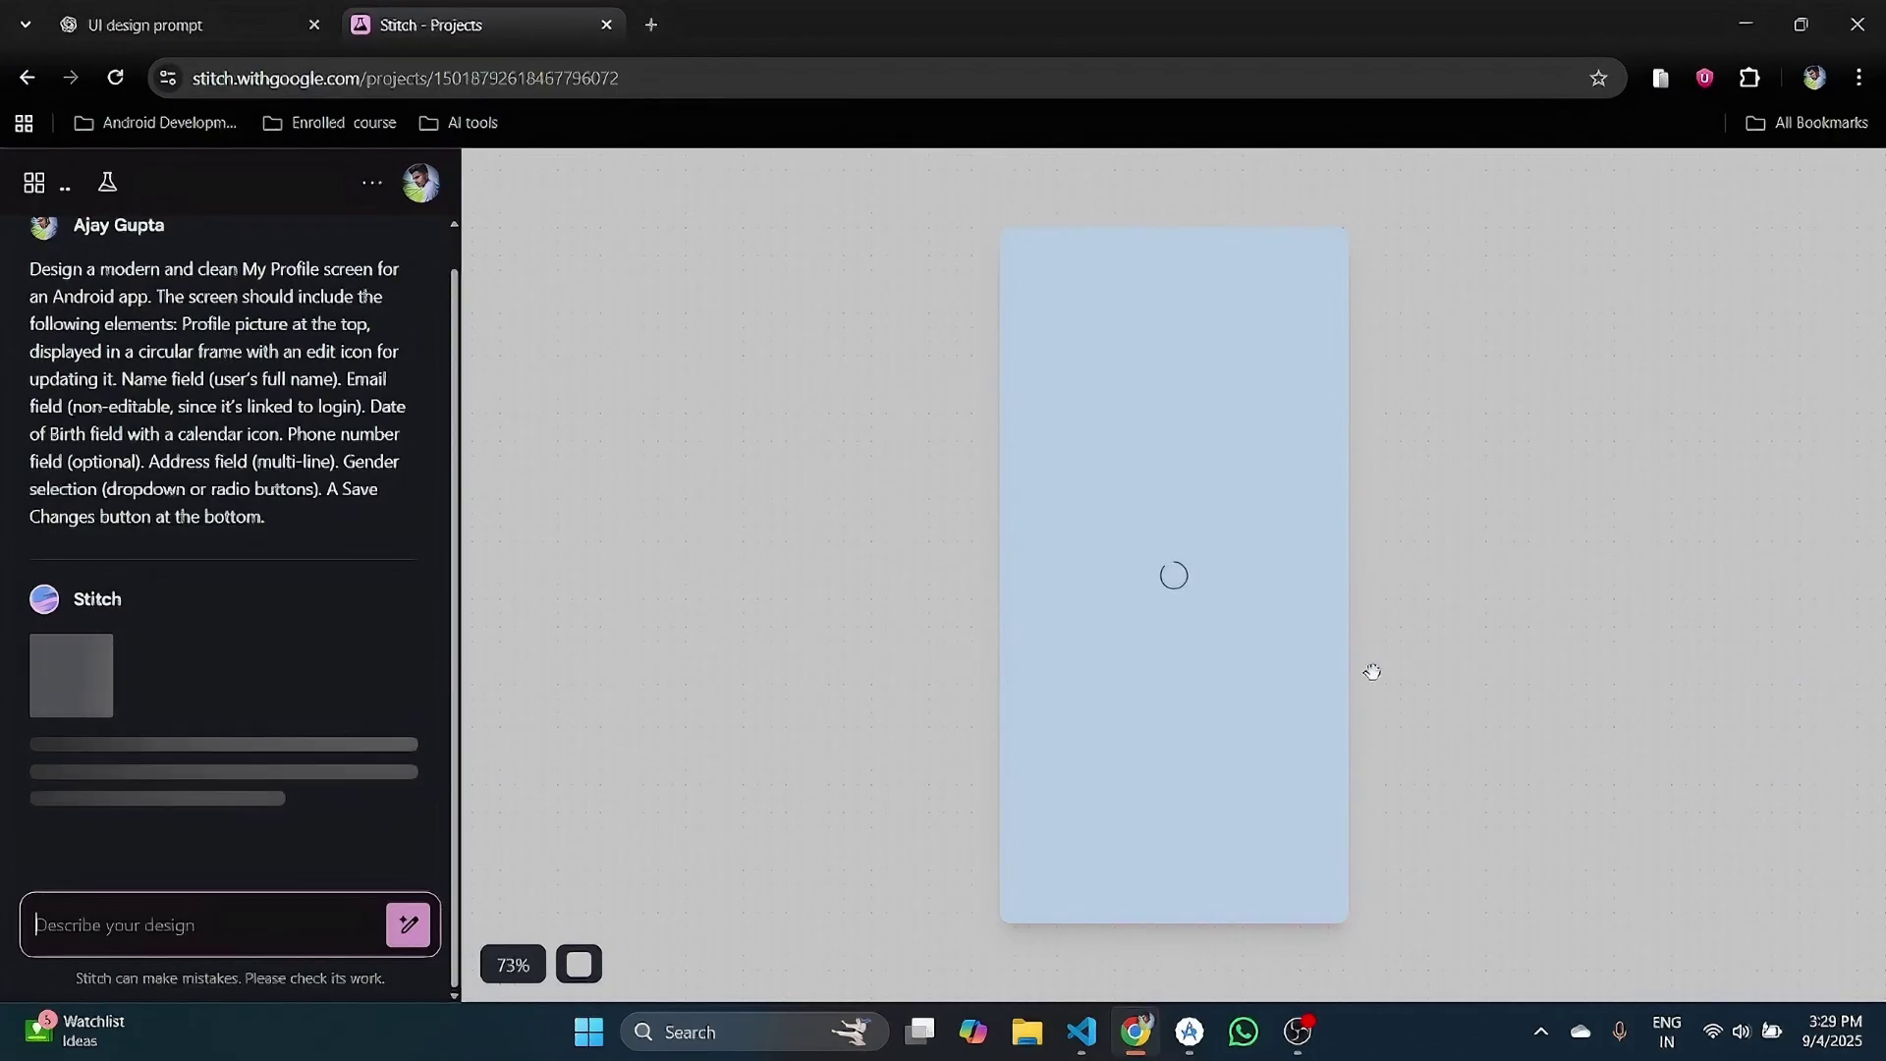
{"action": "scroll", "coordinate": [1372, 672], "scroll_direction": "down", "scroll_amount": 2}
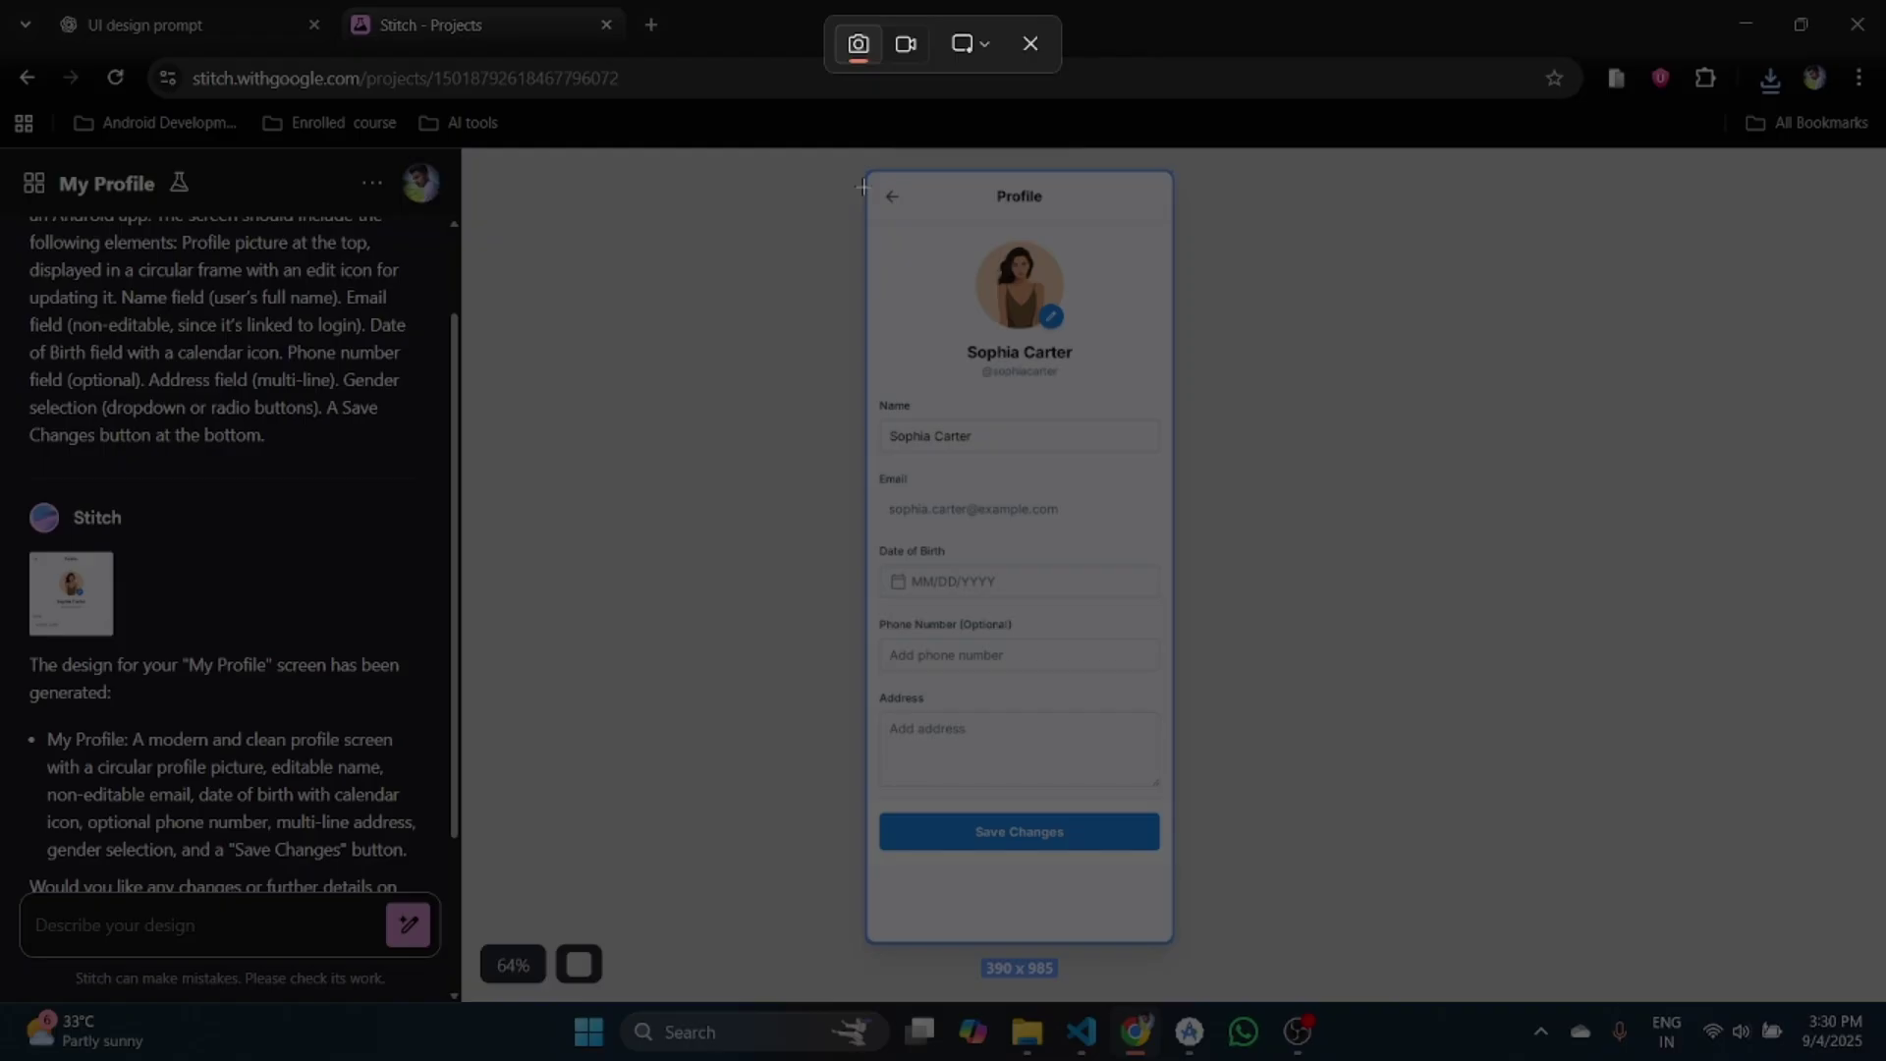
Screenshot the generated My Profile design, then open and close a blank tab.
{"action": "left_click_drag", "start_coordinate": [865, 170], "coordinate": [1174, 944]}
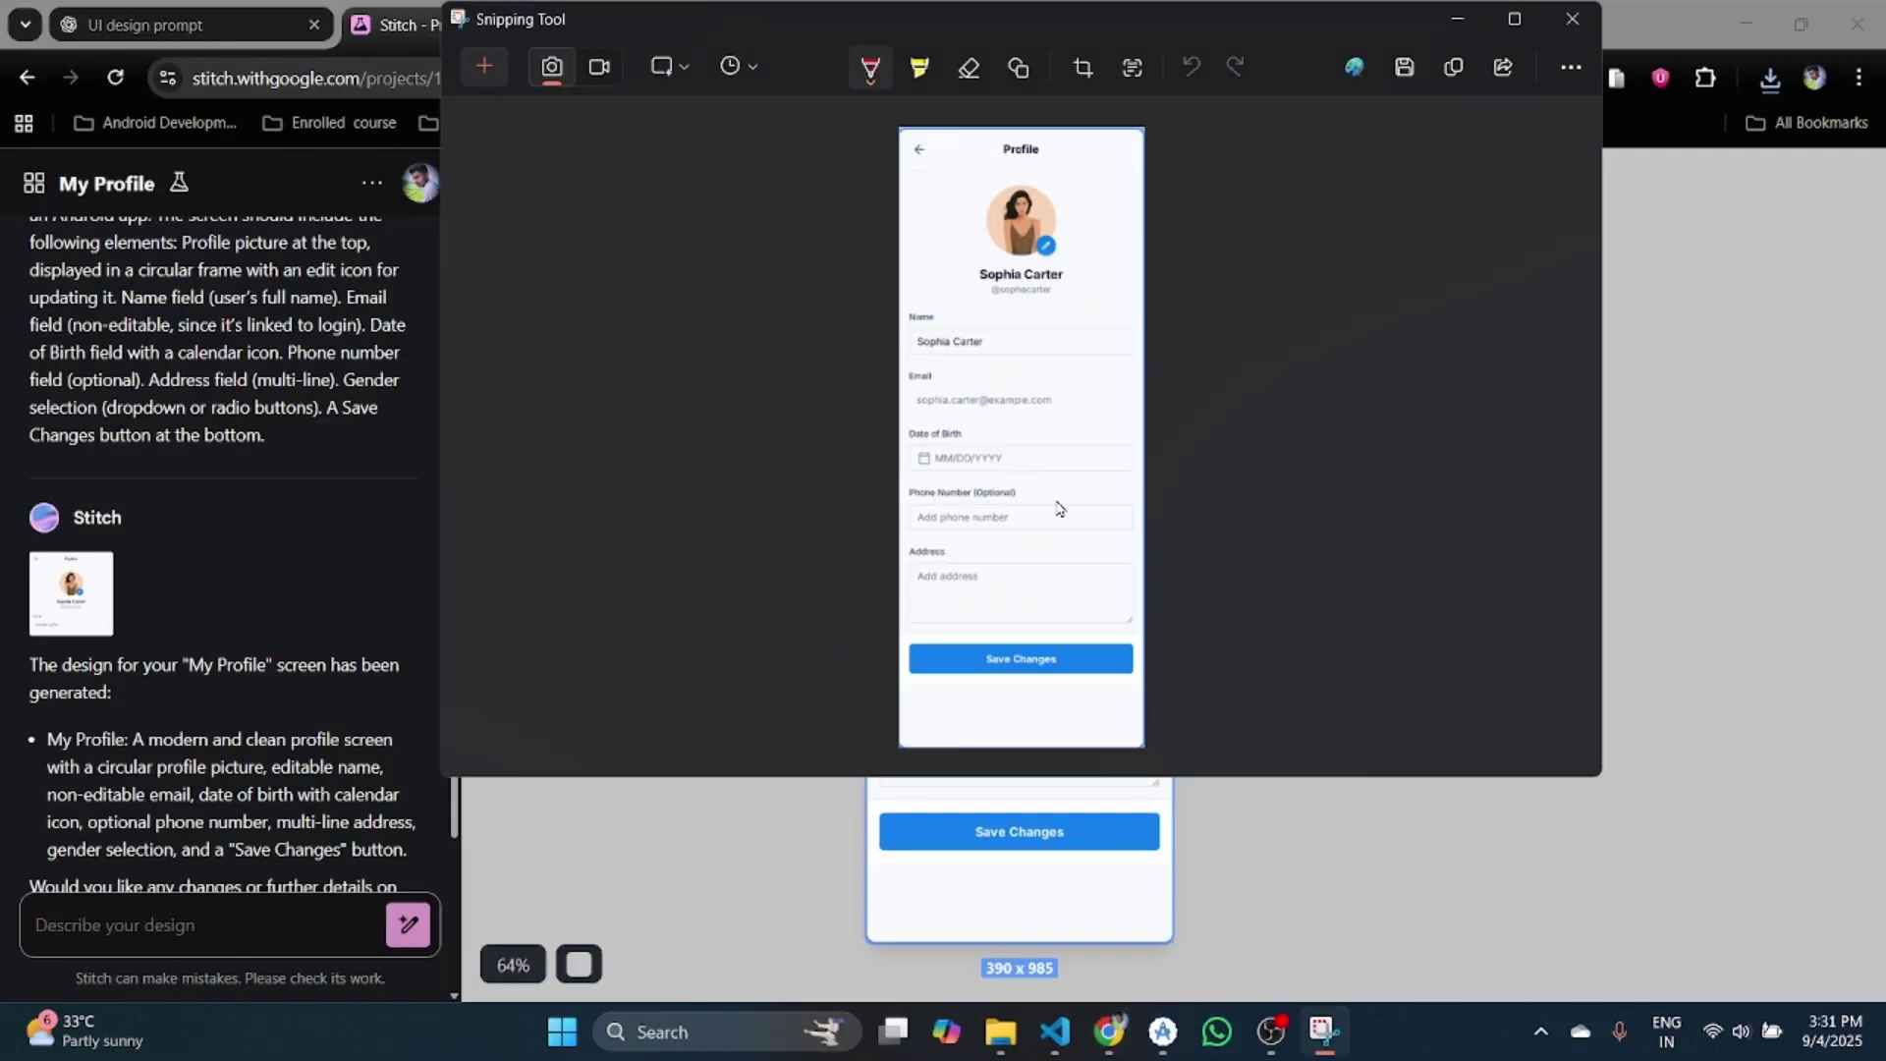
{"action": "left_click", "coordinate": [1457, 18]}
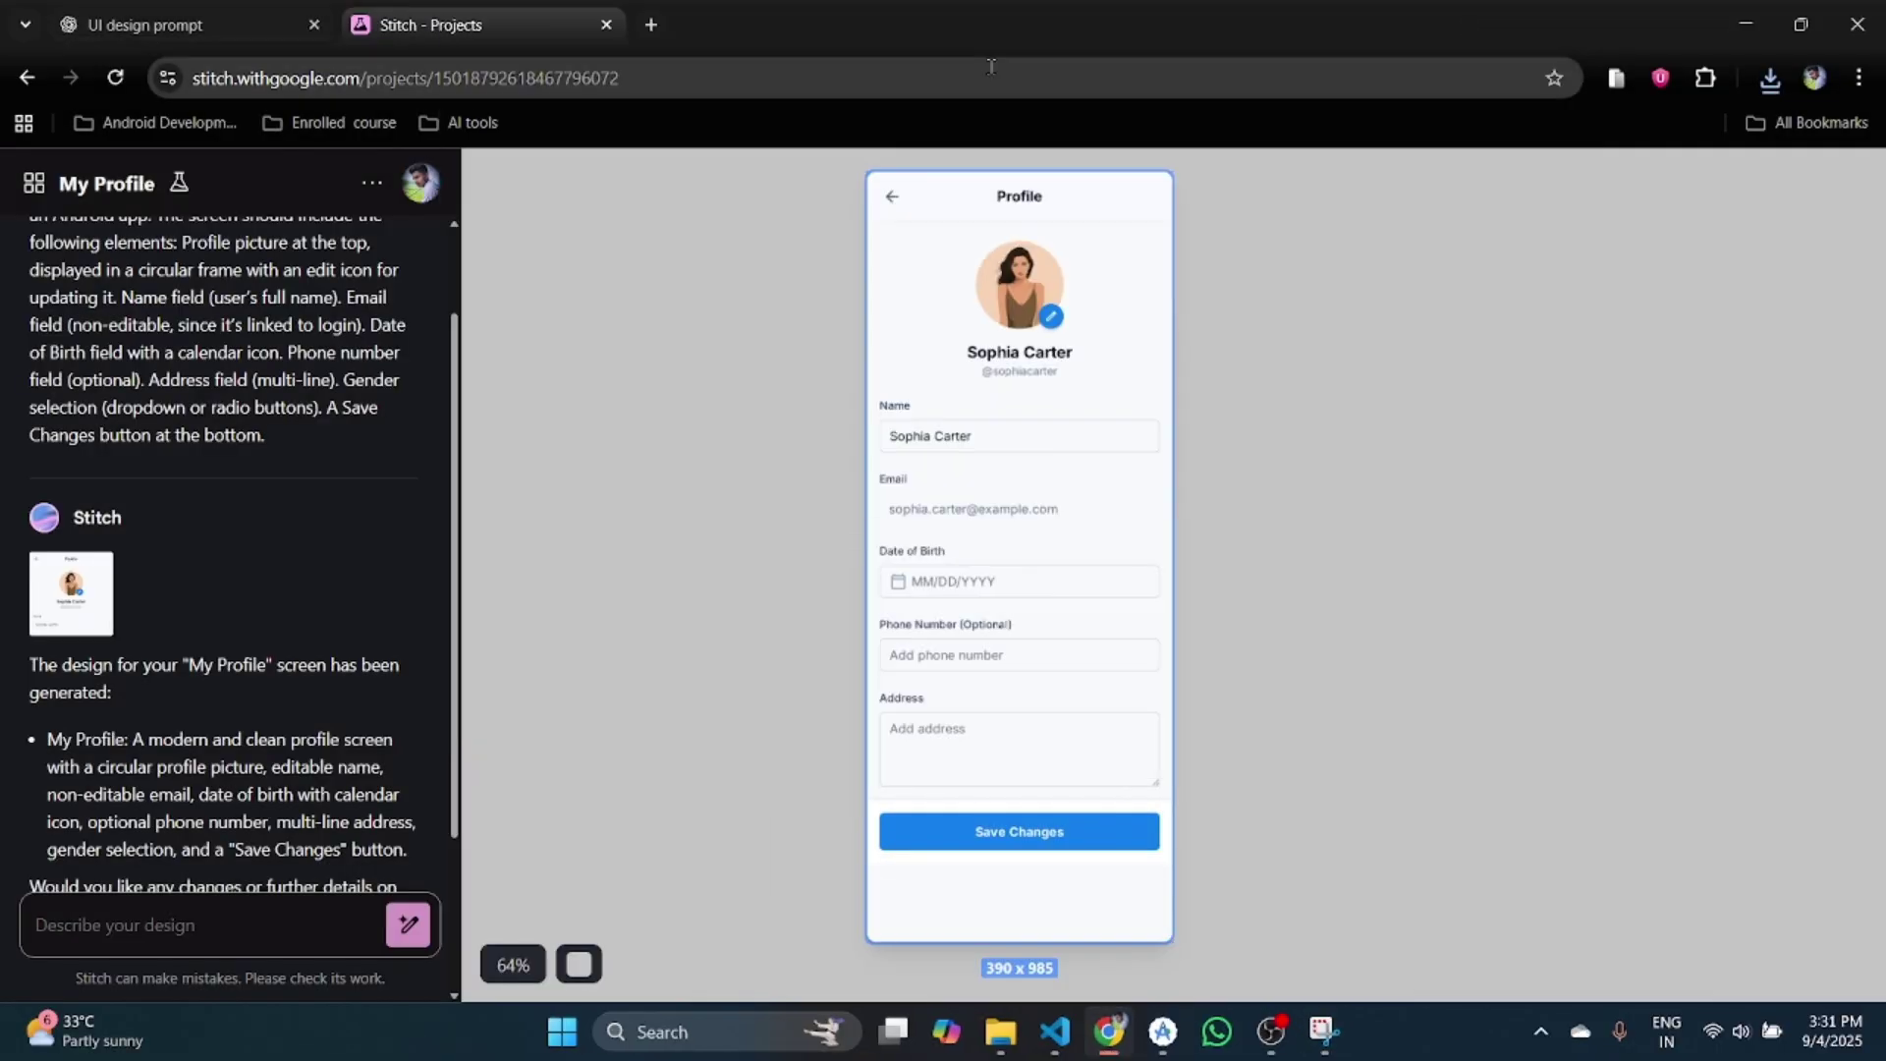
{"action": "left_click", "coordinate": [652, 24]}
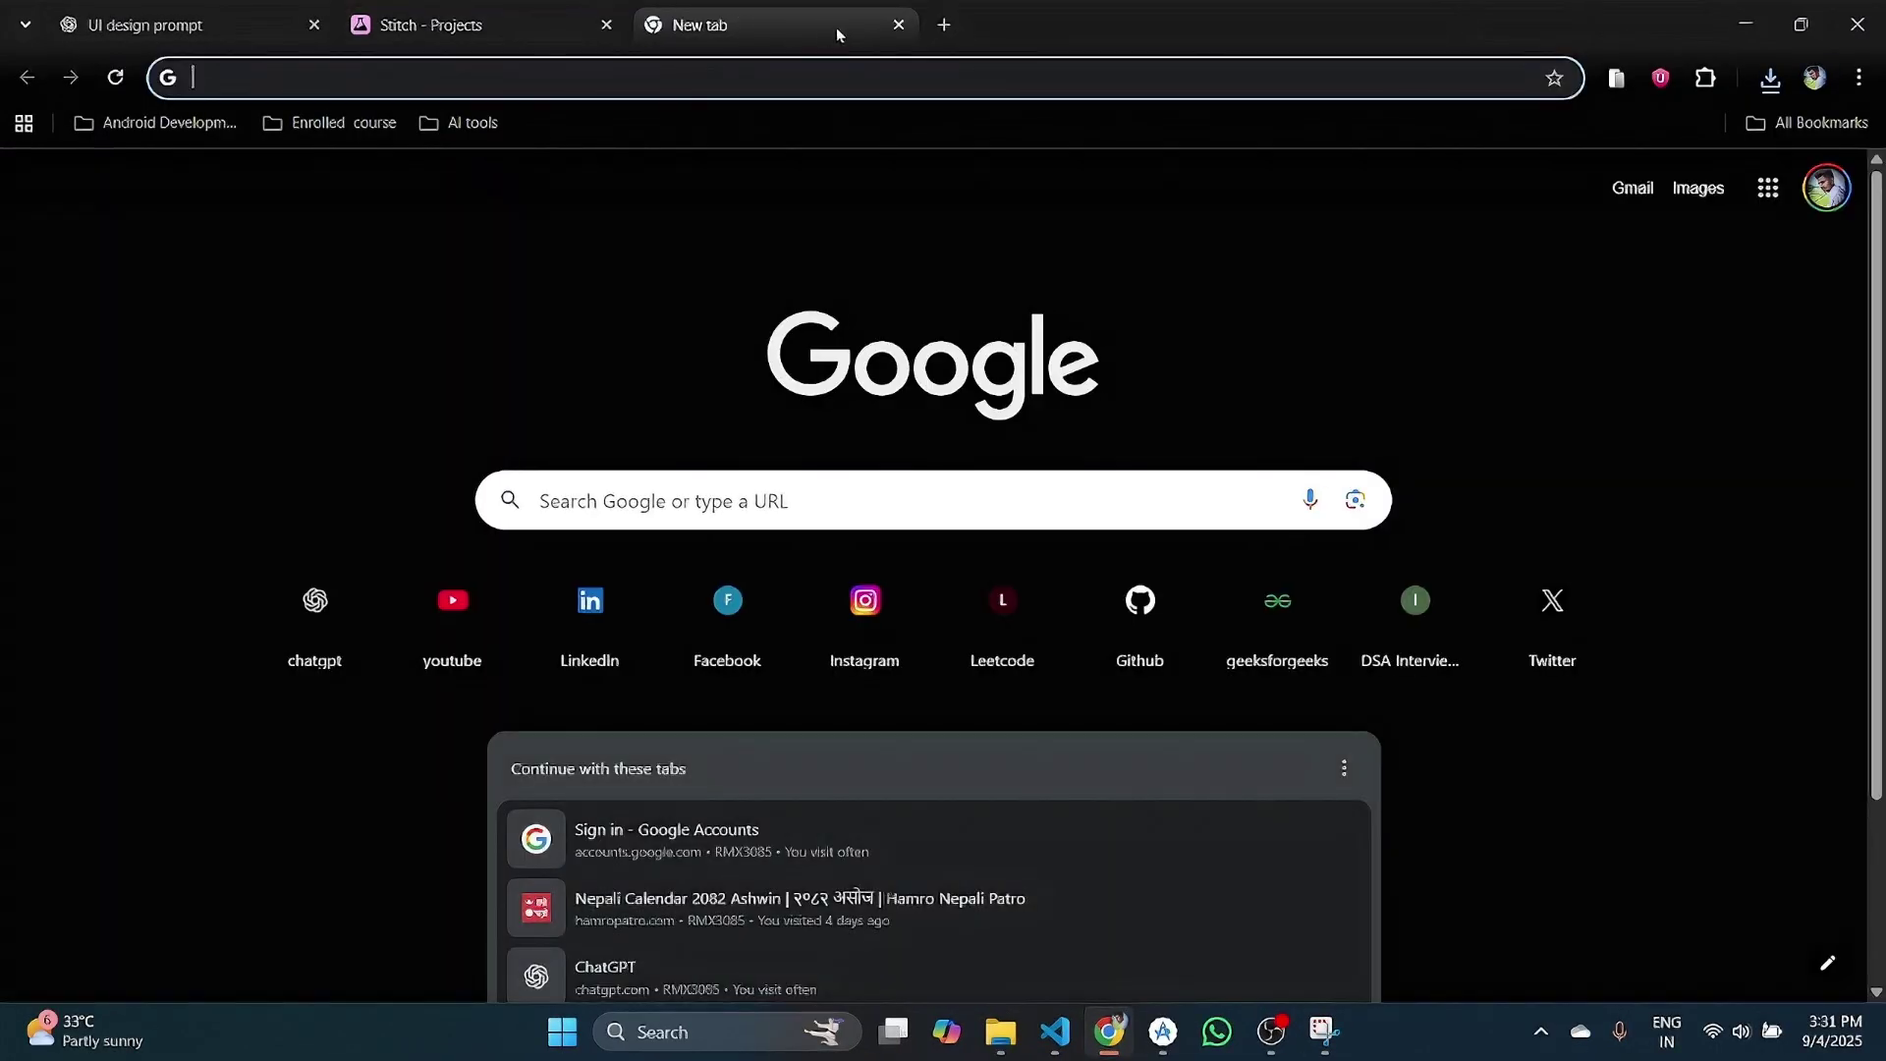
{"action": "left_click", "coordinate": [898, 25]}
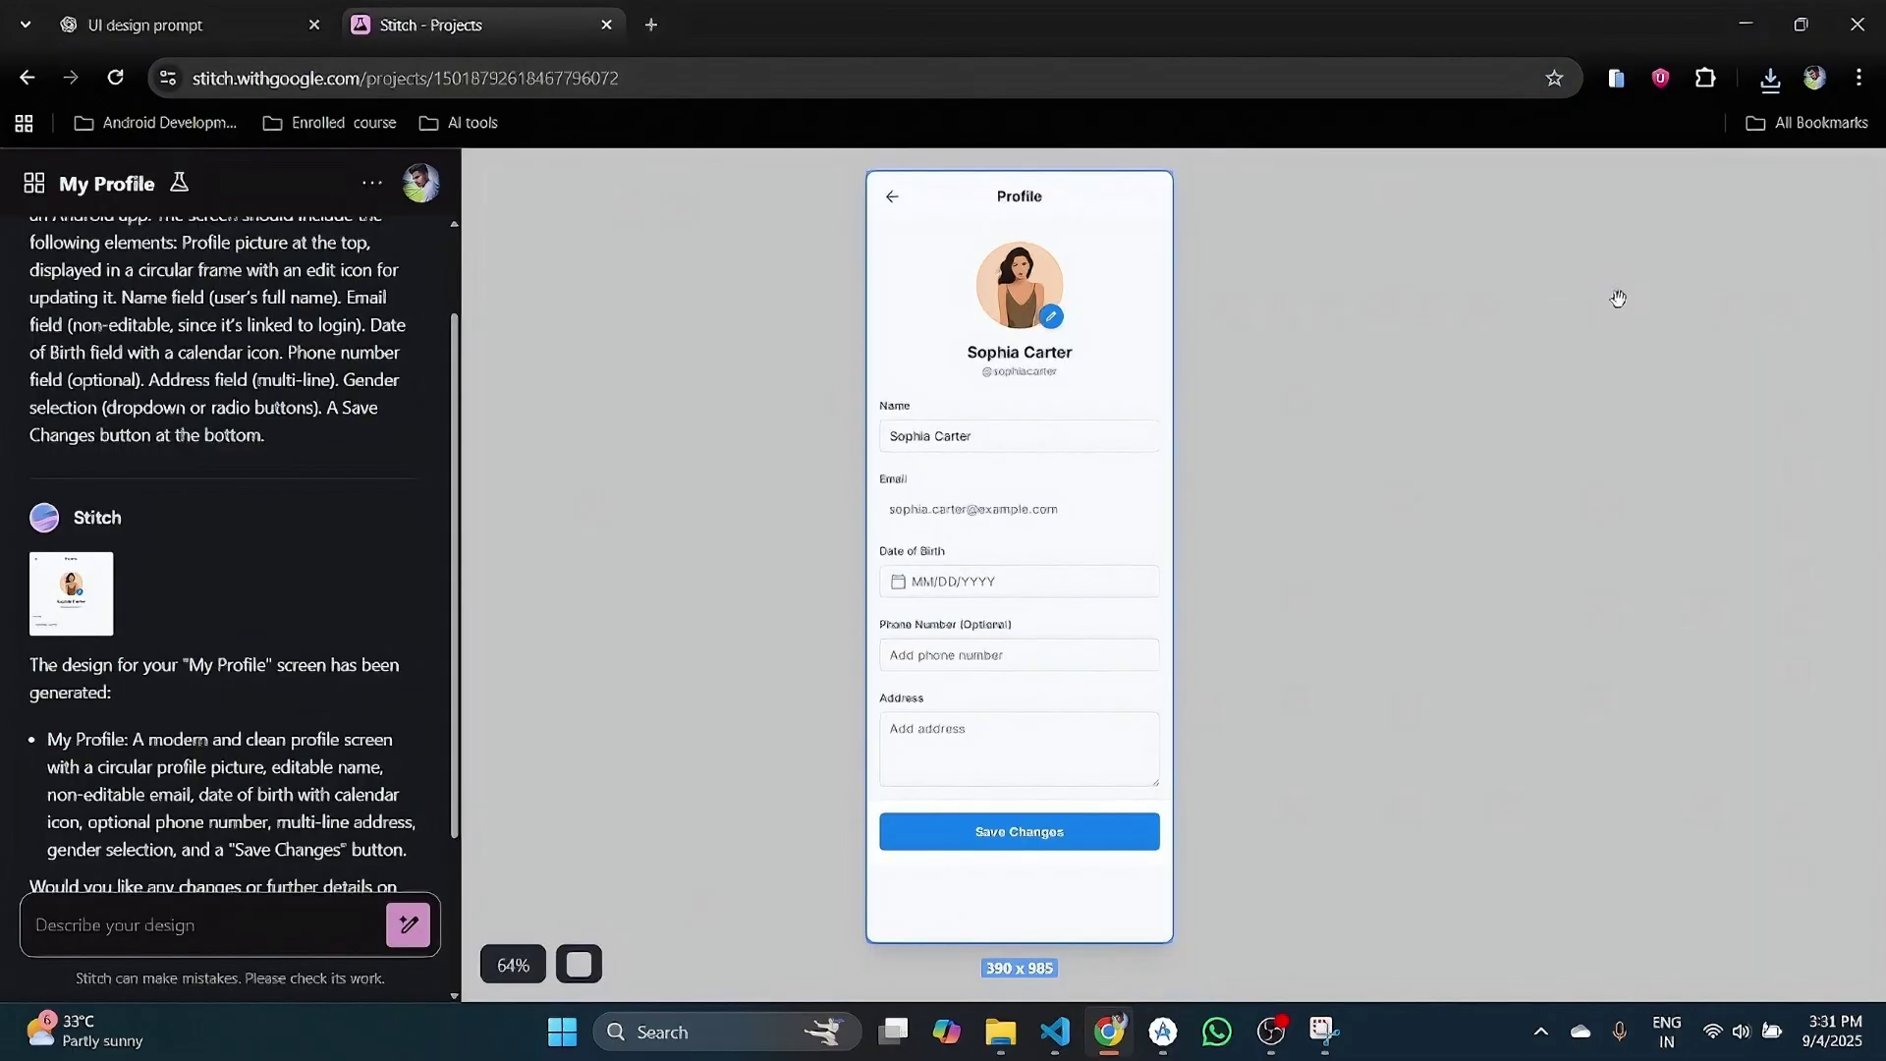
{"action": "type", "text": "per"}
On perplexity.ai, attach the profile screenshot and request a JSON design file for it.
{"action": "key", "text": "Return"}
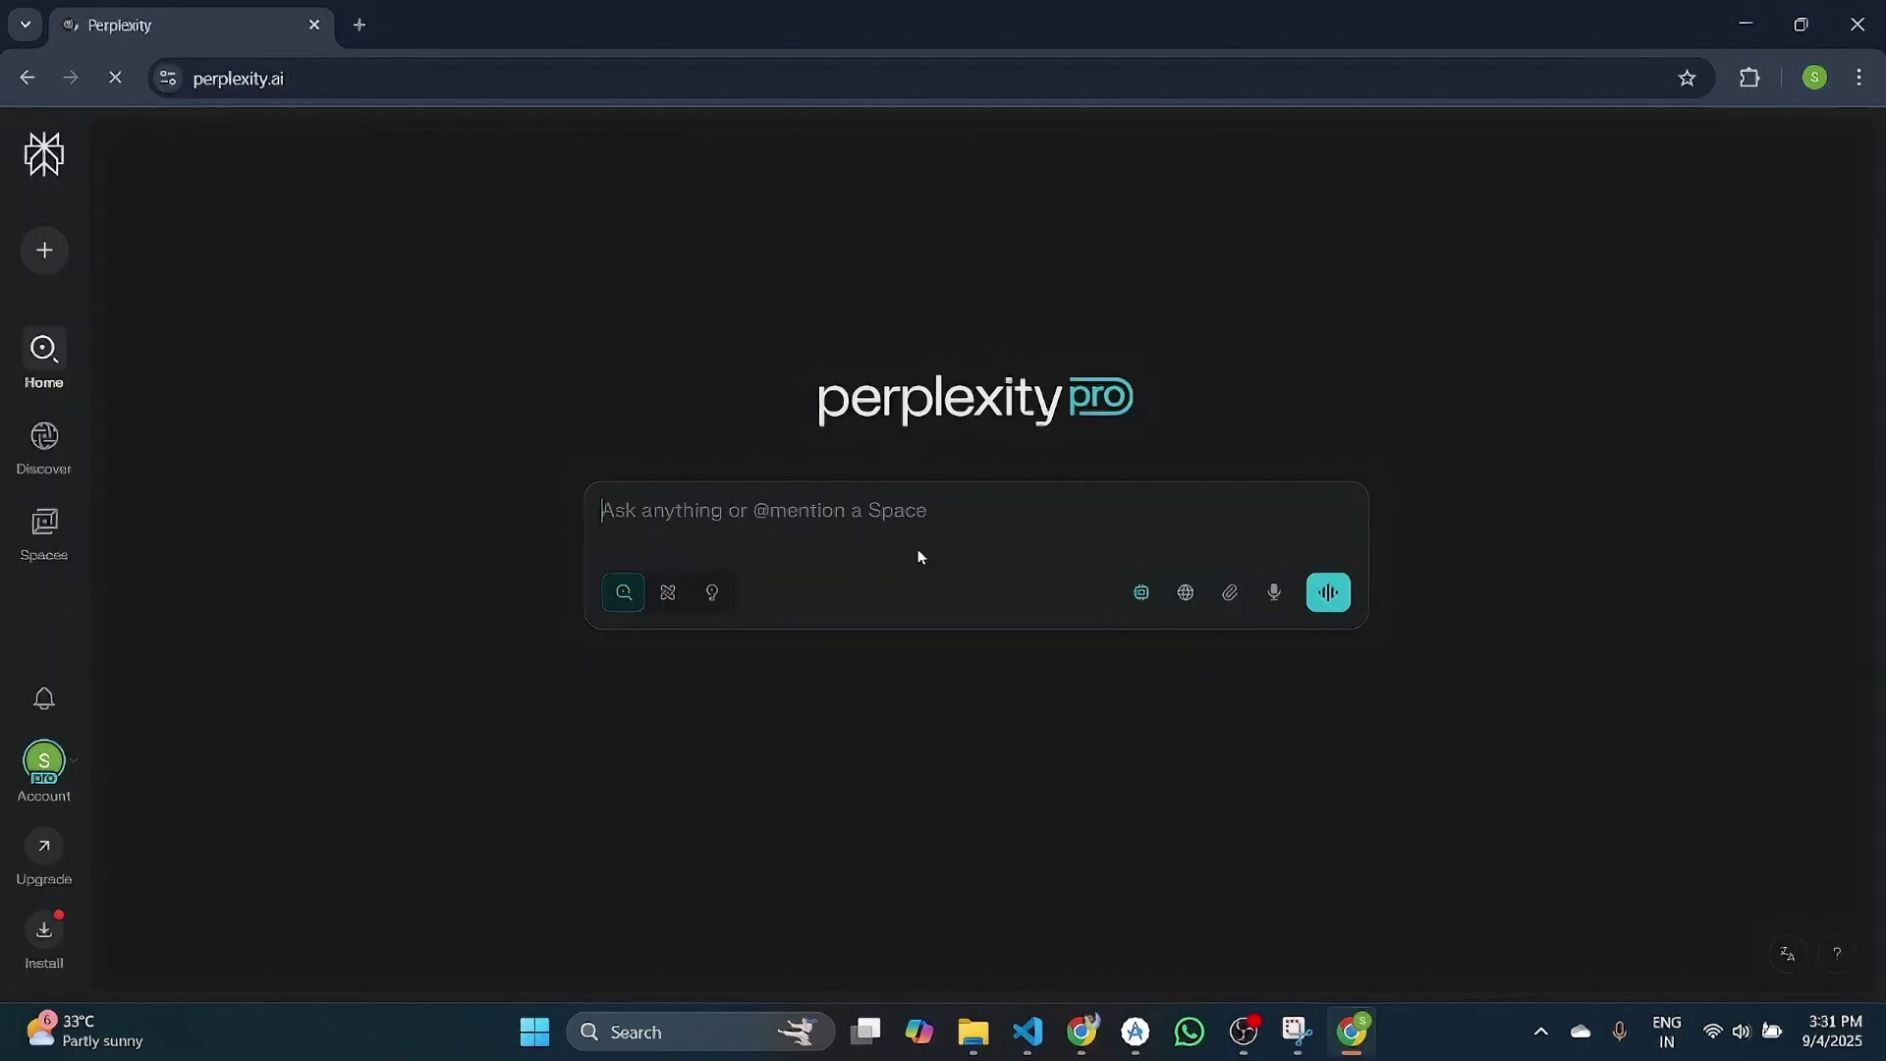
{"action": "left_click", "coordinate": [631, 508]}
{"action": "key", "text": "ctrl+v"}
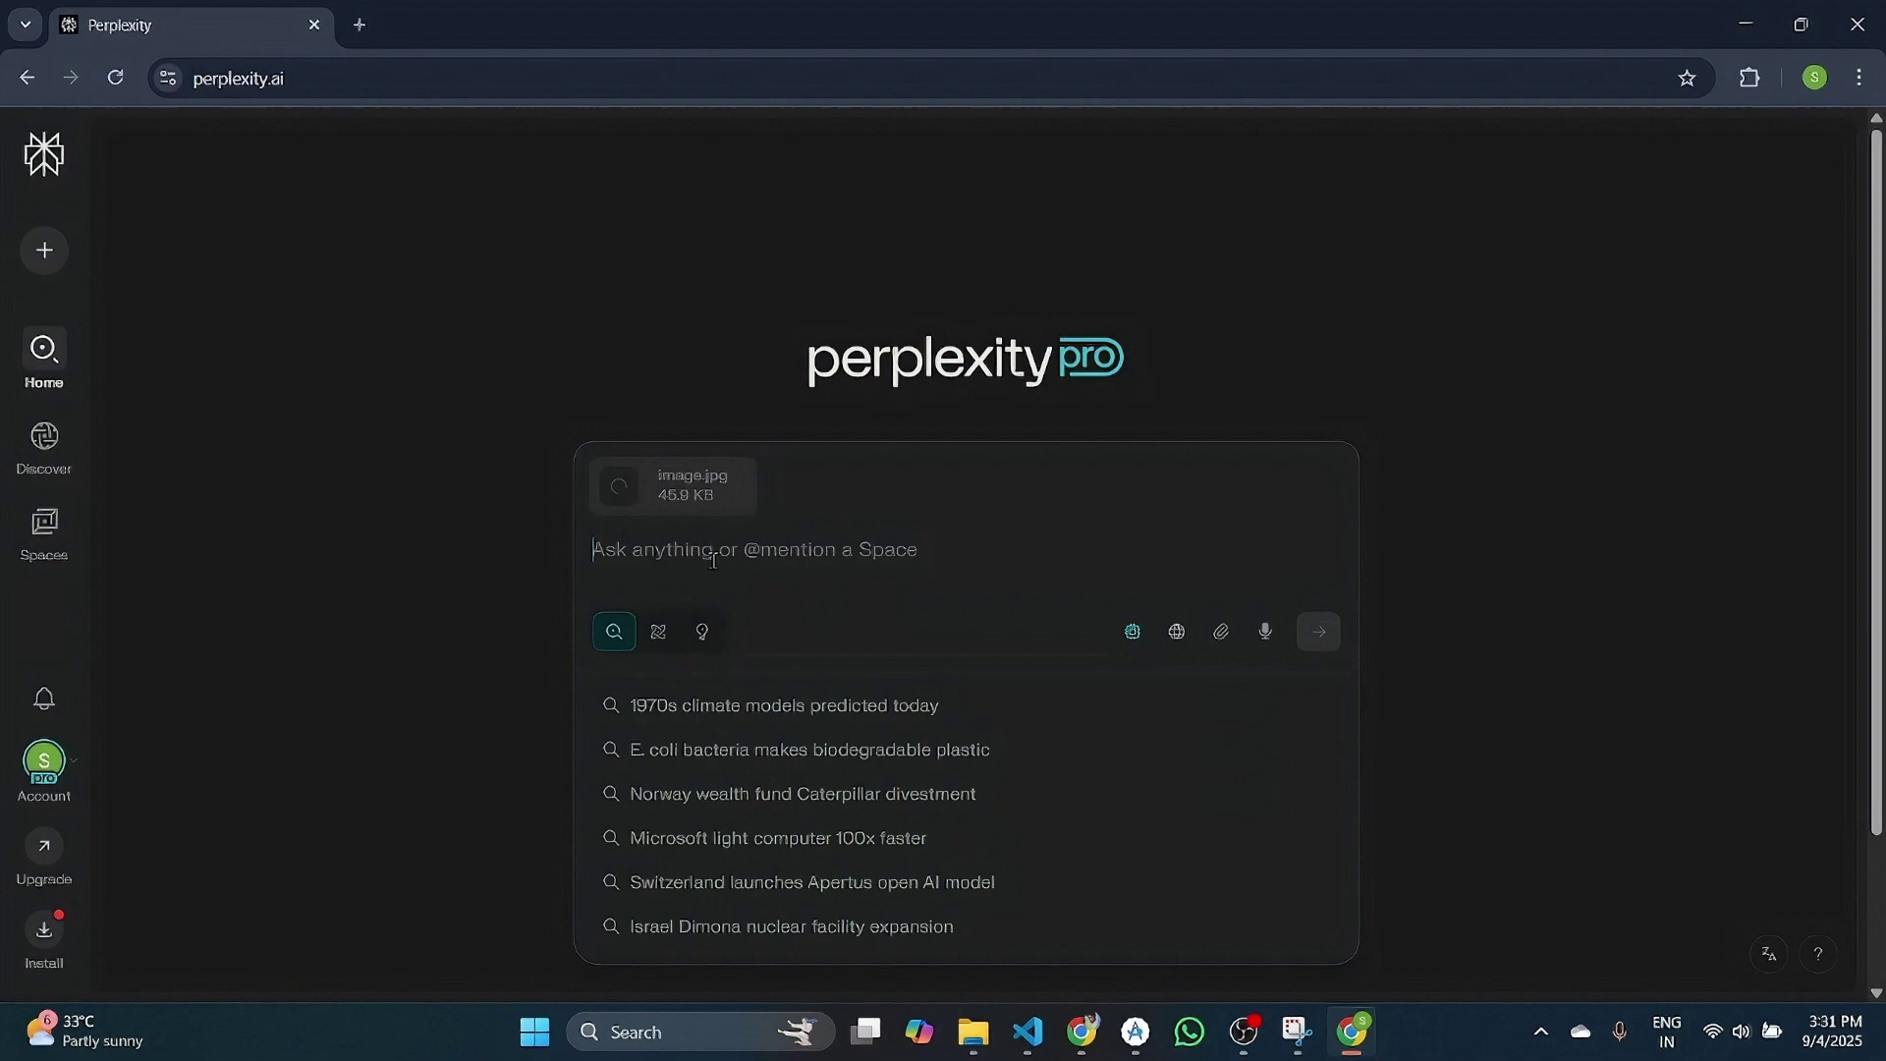
{"action": "type", "text": "Give me Json "}
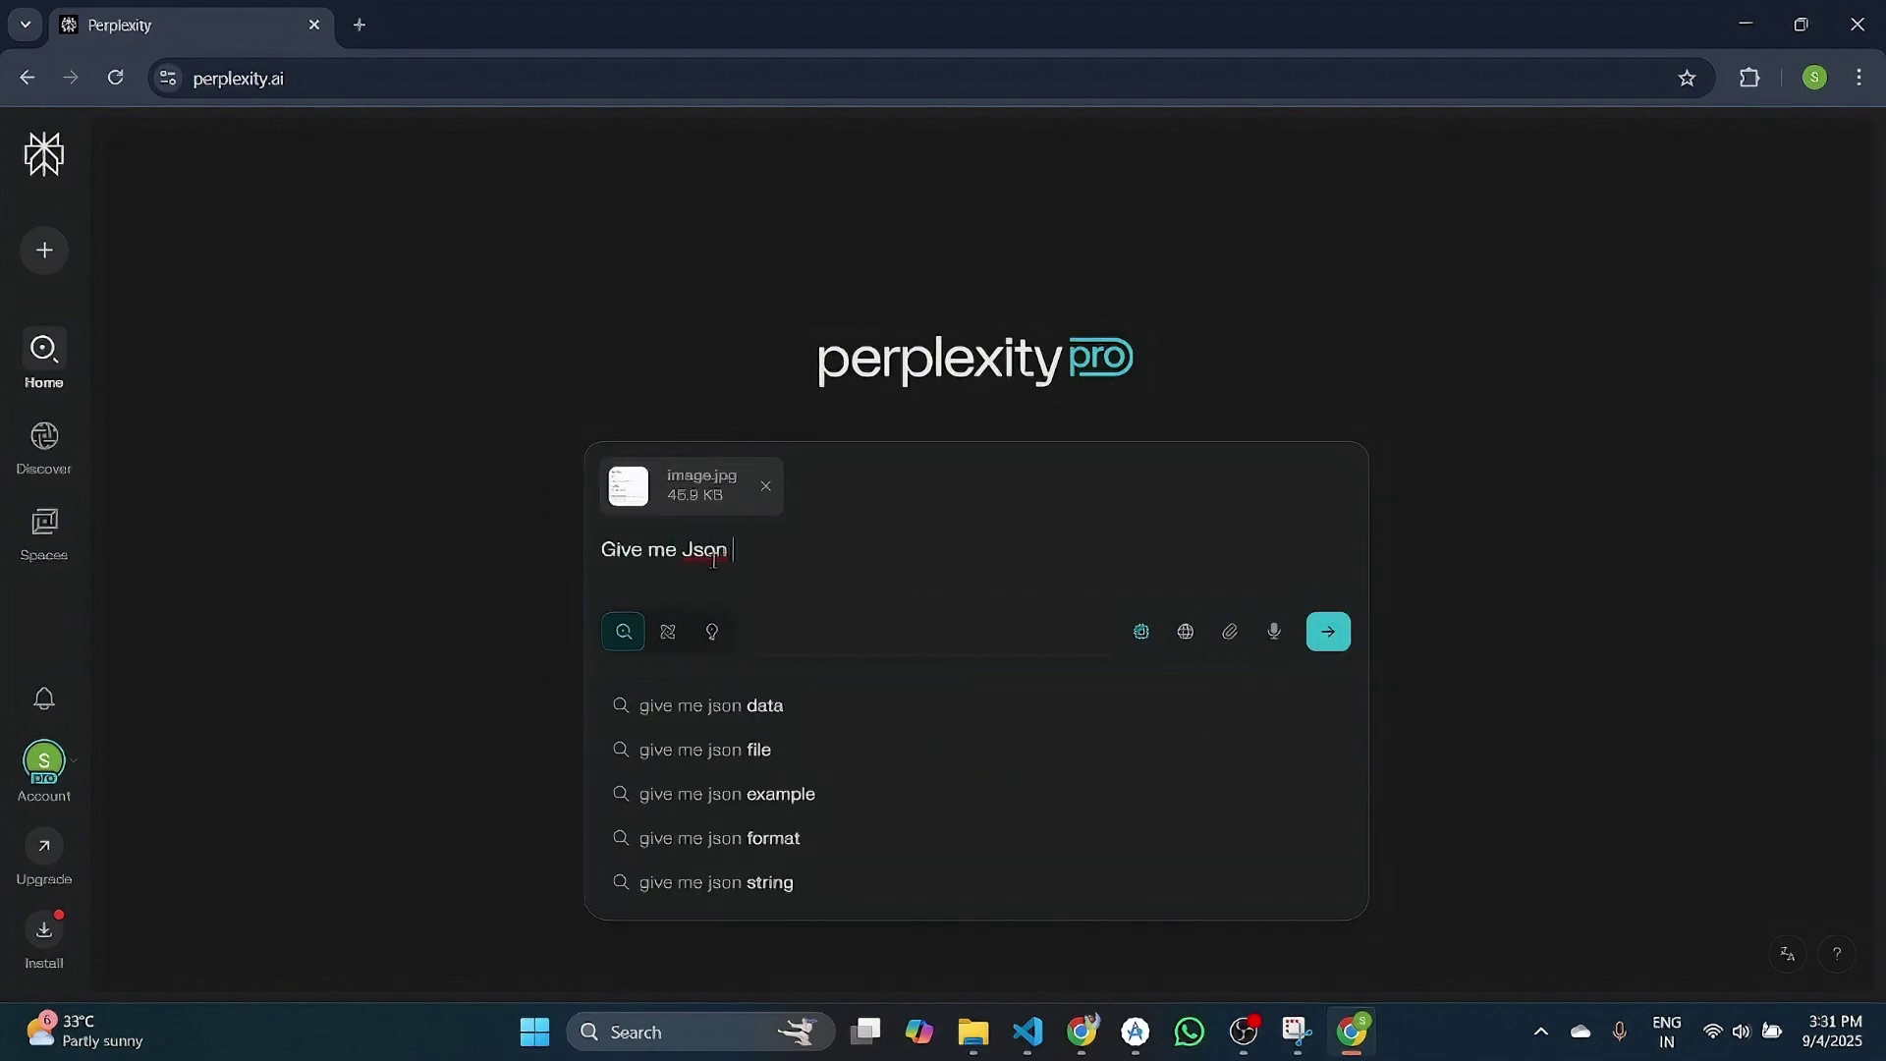
{"action": "type", "text": "desg"}
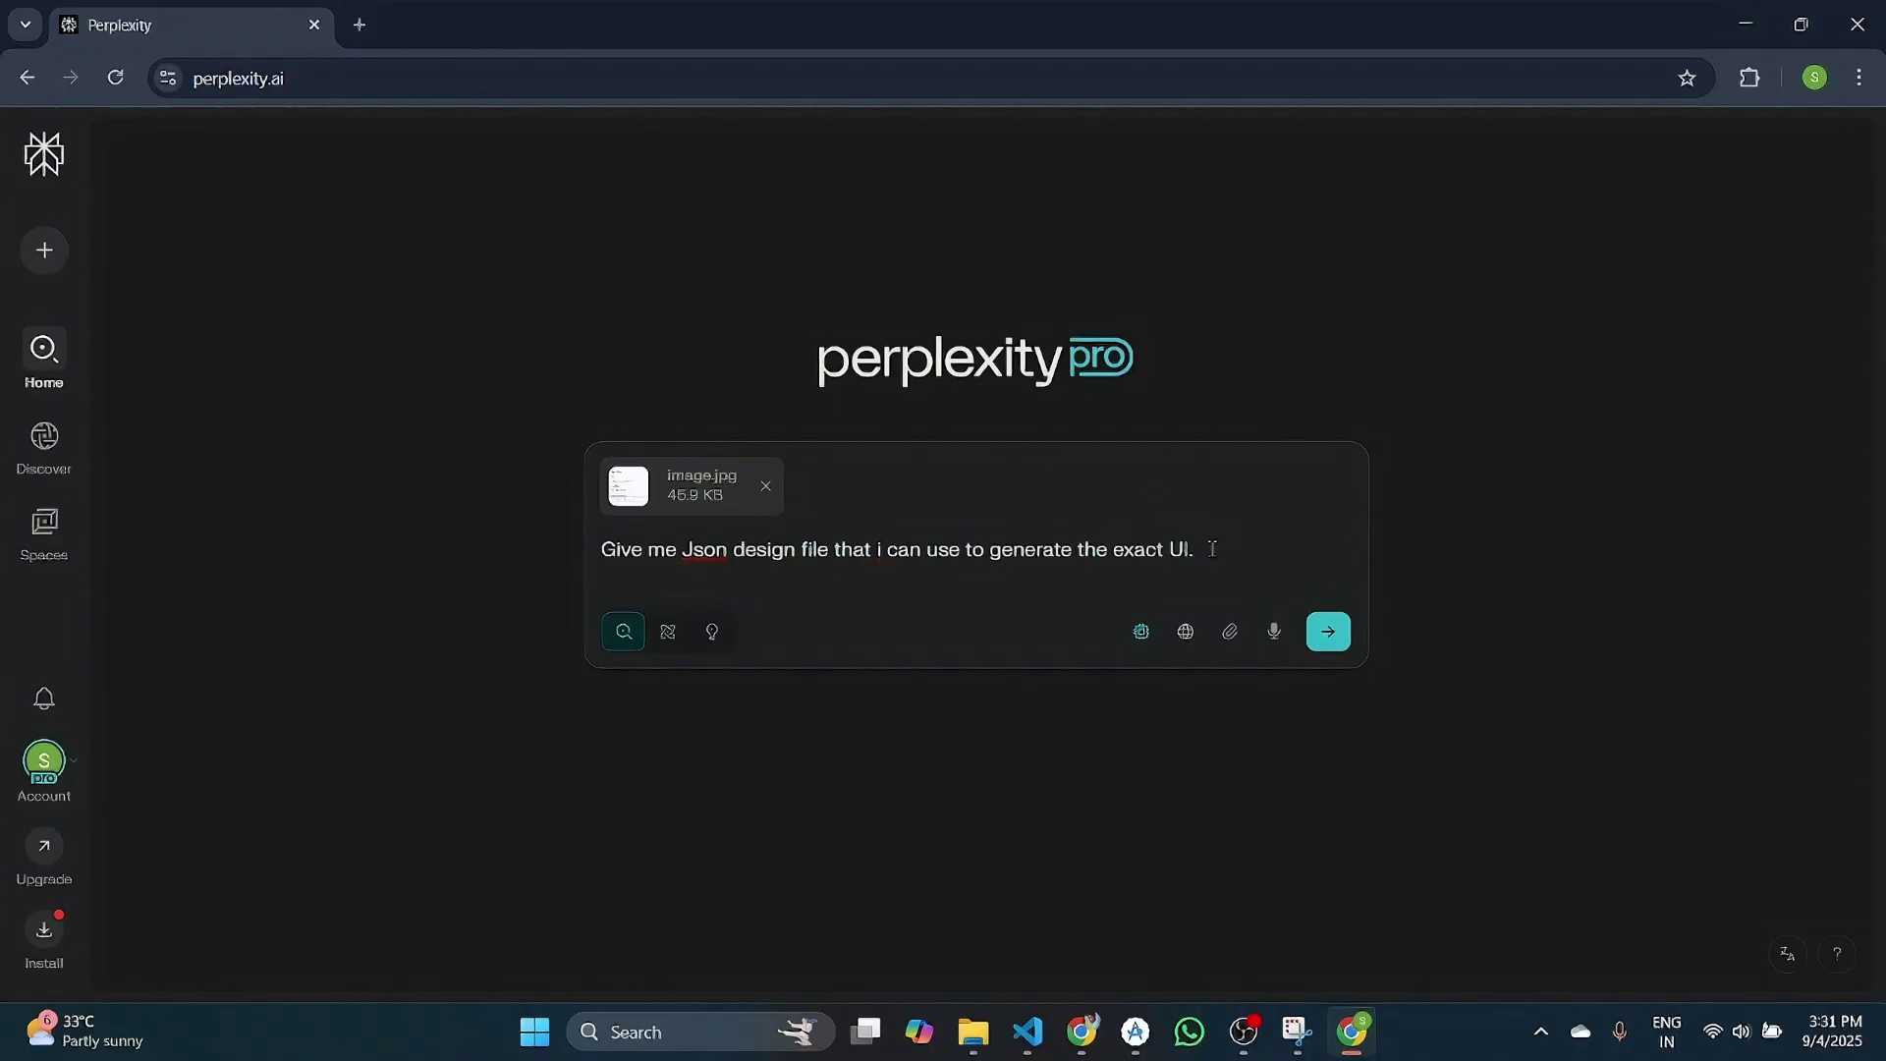
{"action": "key", "text": "Return"}
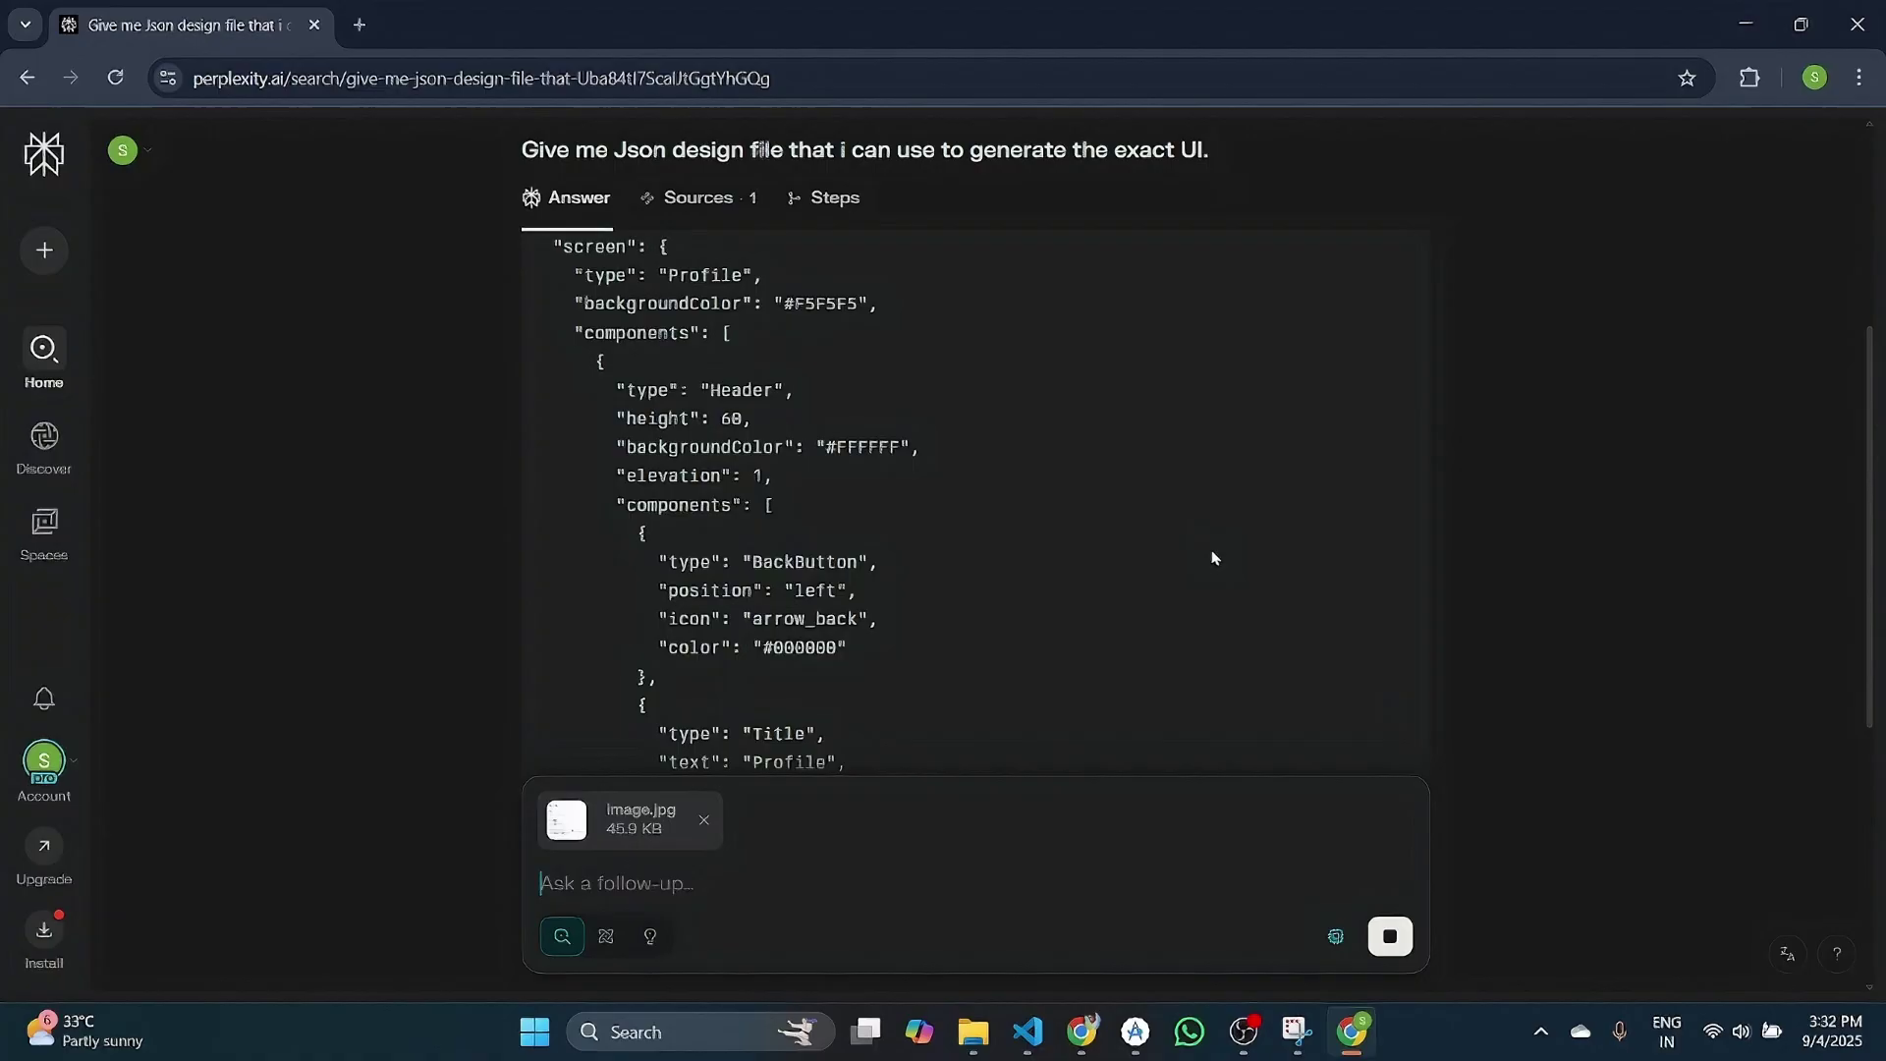
{"action": "scroll", "coordinate": [1213, 557], "scroll_direction": "up", "scroll_amount": 3}
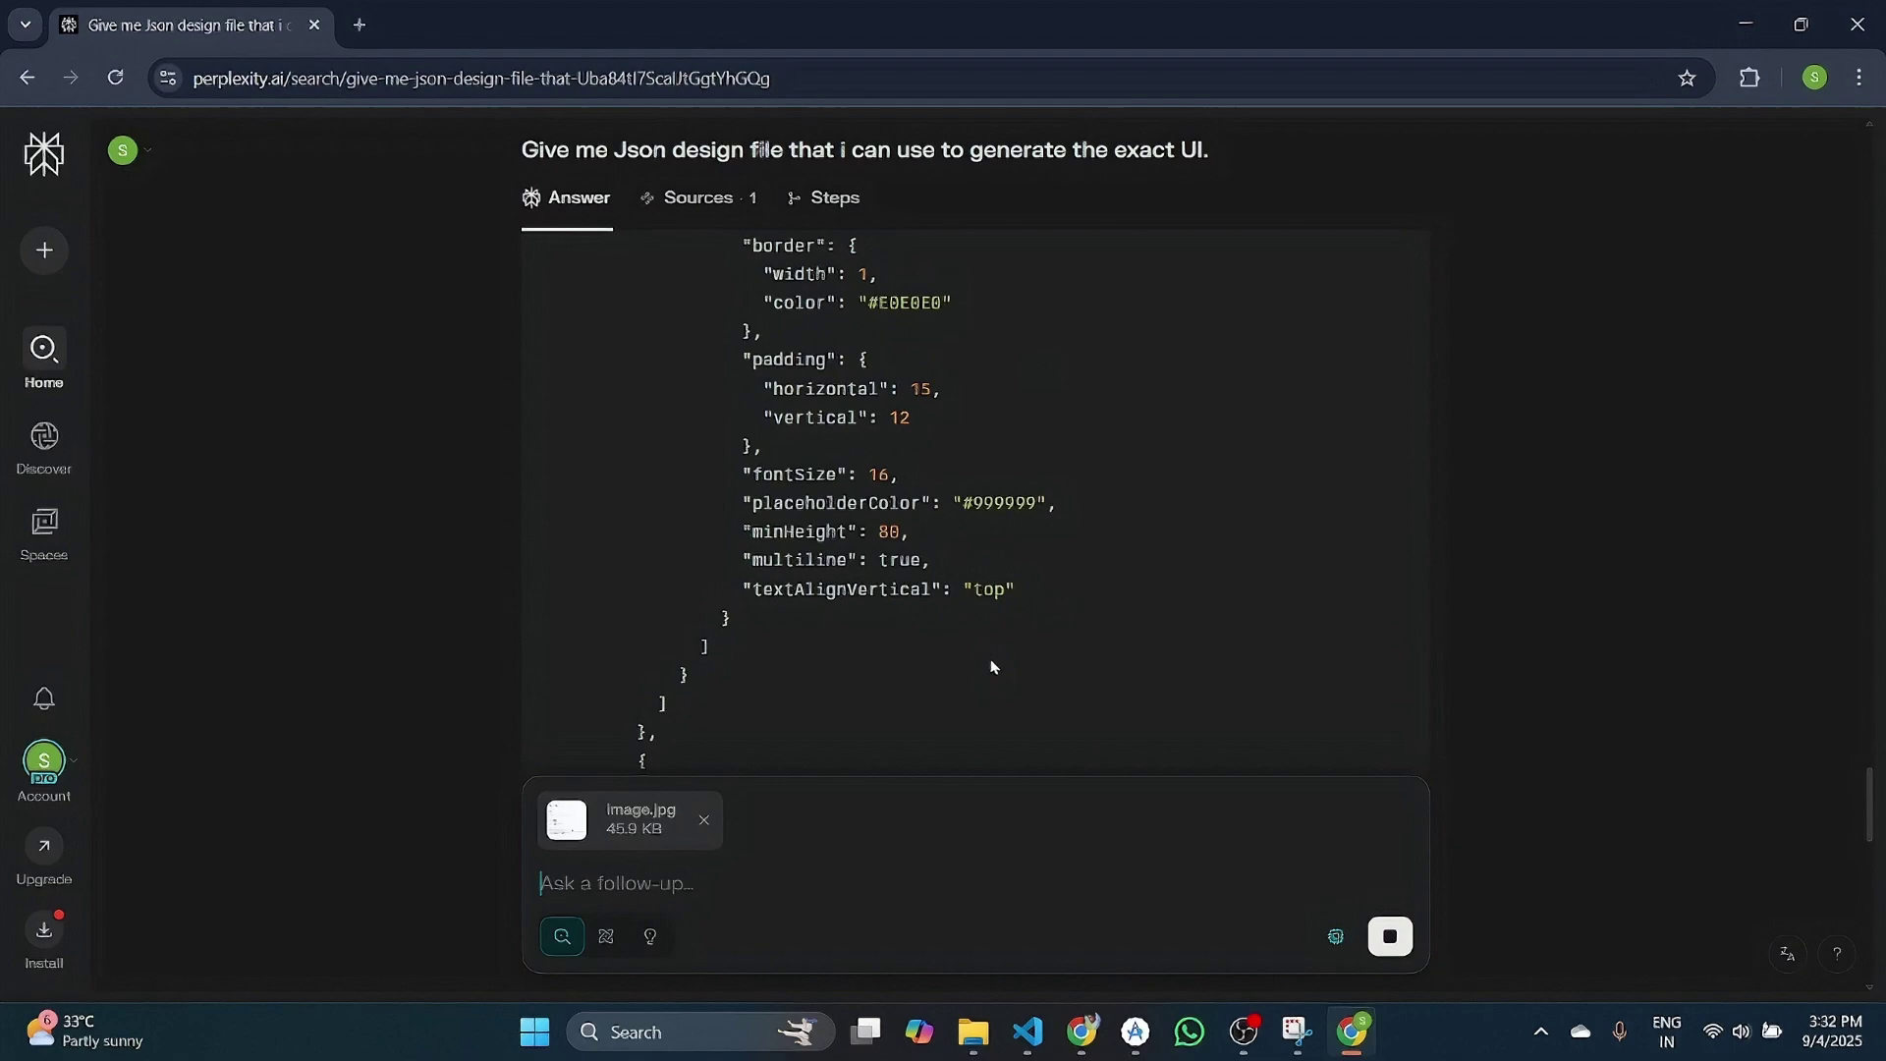
{"action": "scroll", "coordinate": [990, 667], "scroll_direction": "up", "scroll_amount": 5}
{"action": "scroll", "coordinate": [990, 667], "scroll_direction": "up", "scroll_amount": 5}
{"action": "scroll", "coordinate": [991, 668], "scroll_direction": "up", "scroll_amount": 5}
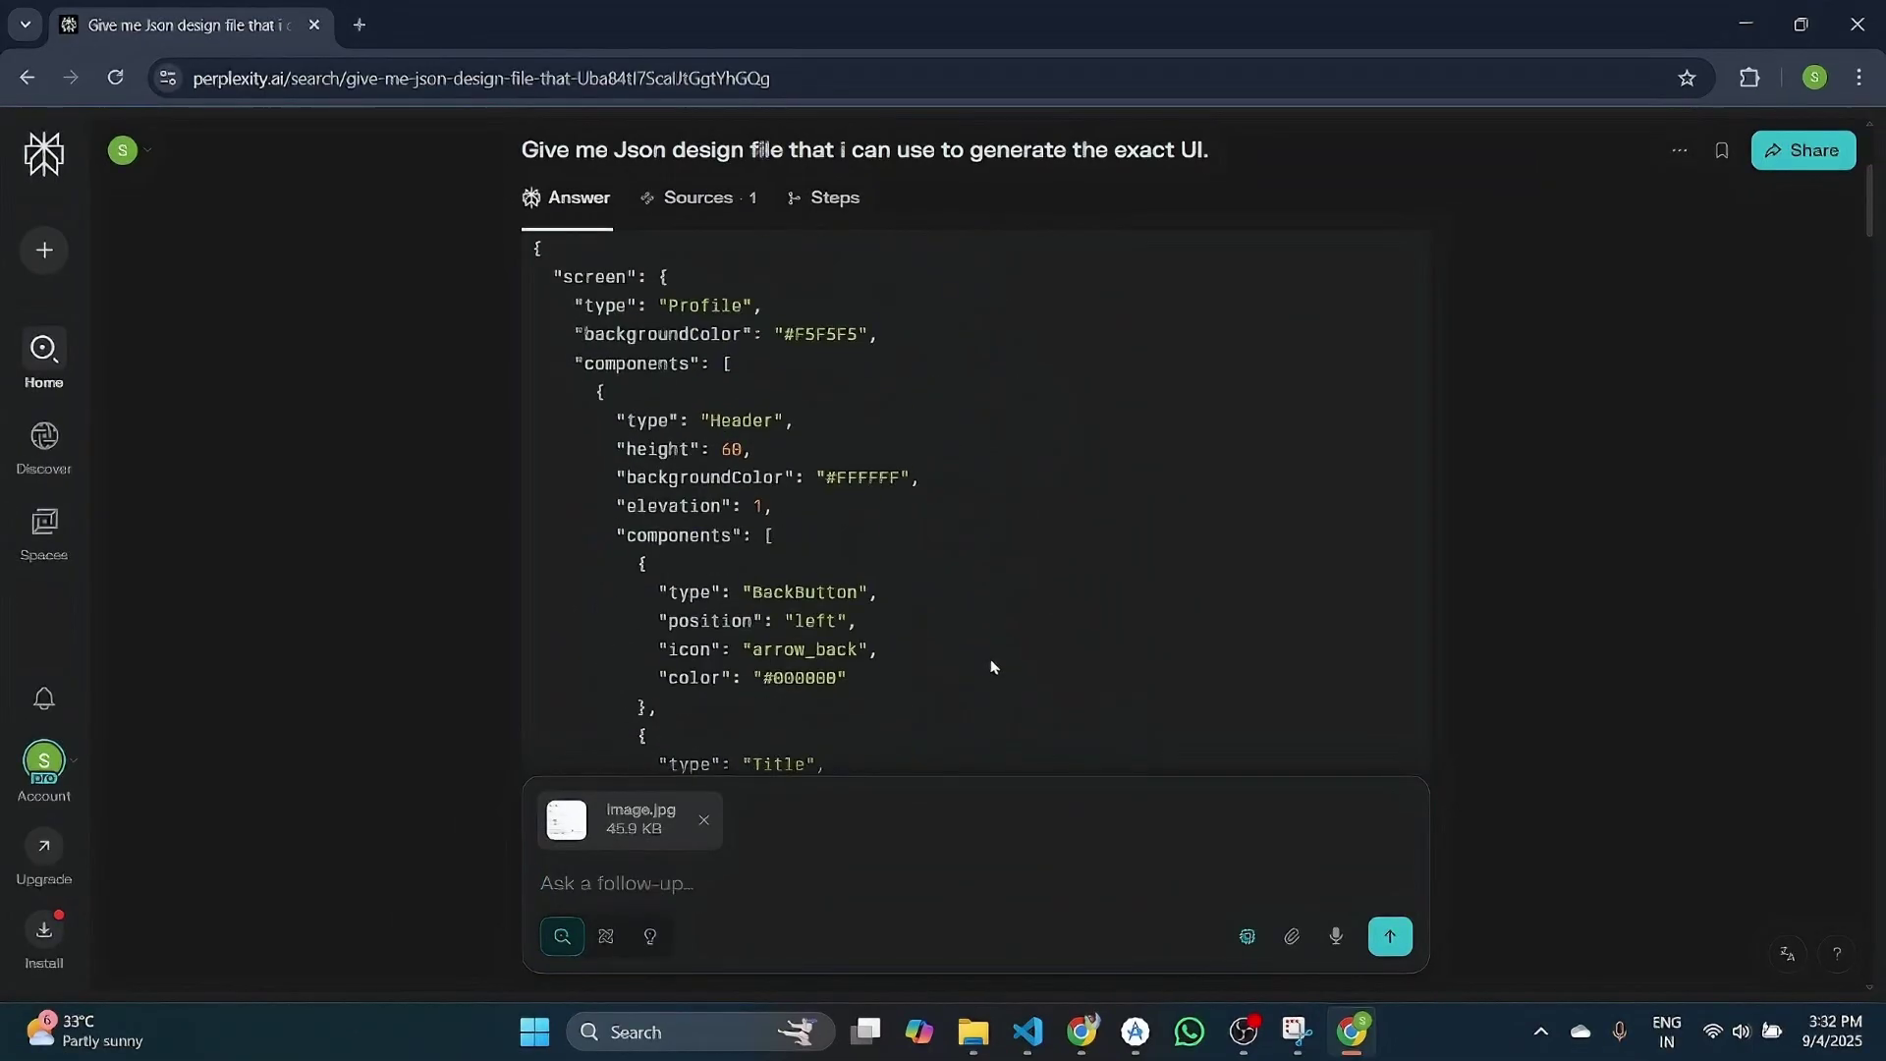
{"action": "scroll", "coordinate": [990, 668], "scroll_direction": "up", "scroll_amount": 3}
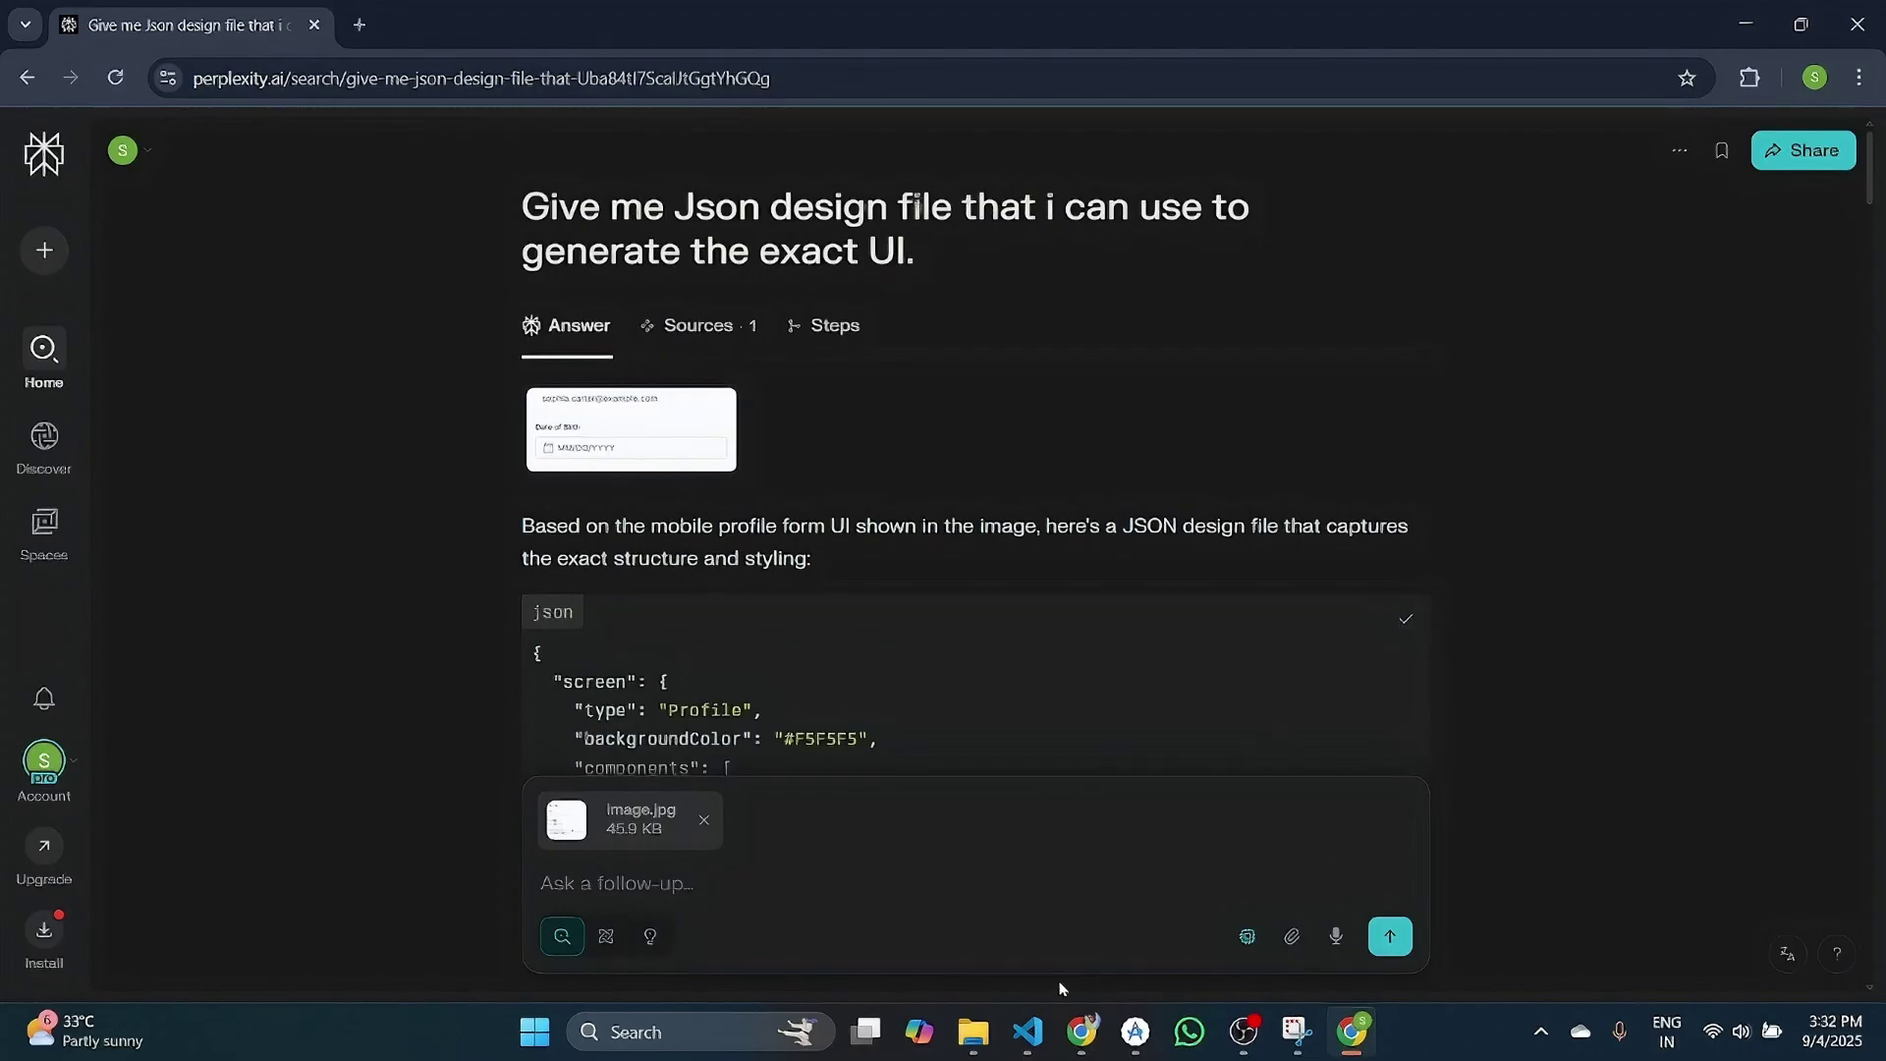
Paste the Profile JSON into the VS Code Copilot agent chat and send it.
{"action": "left_click", "coordinate": [1027, 1031]}
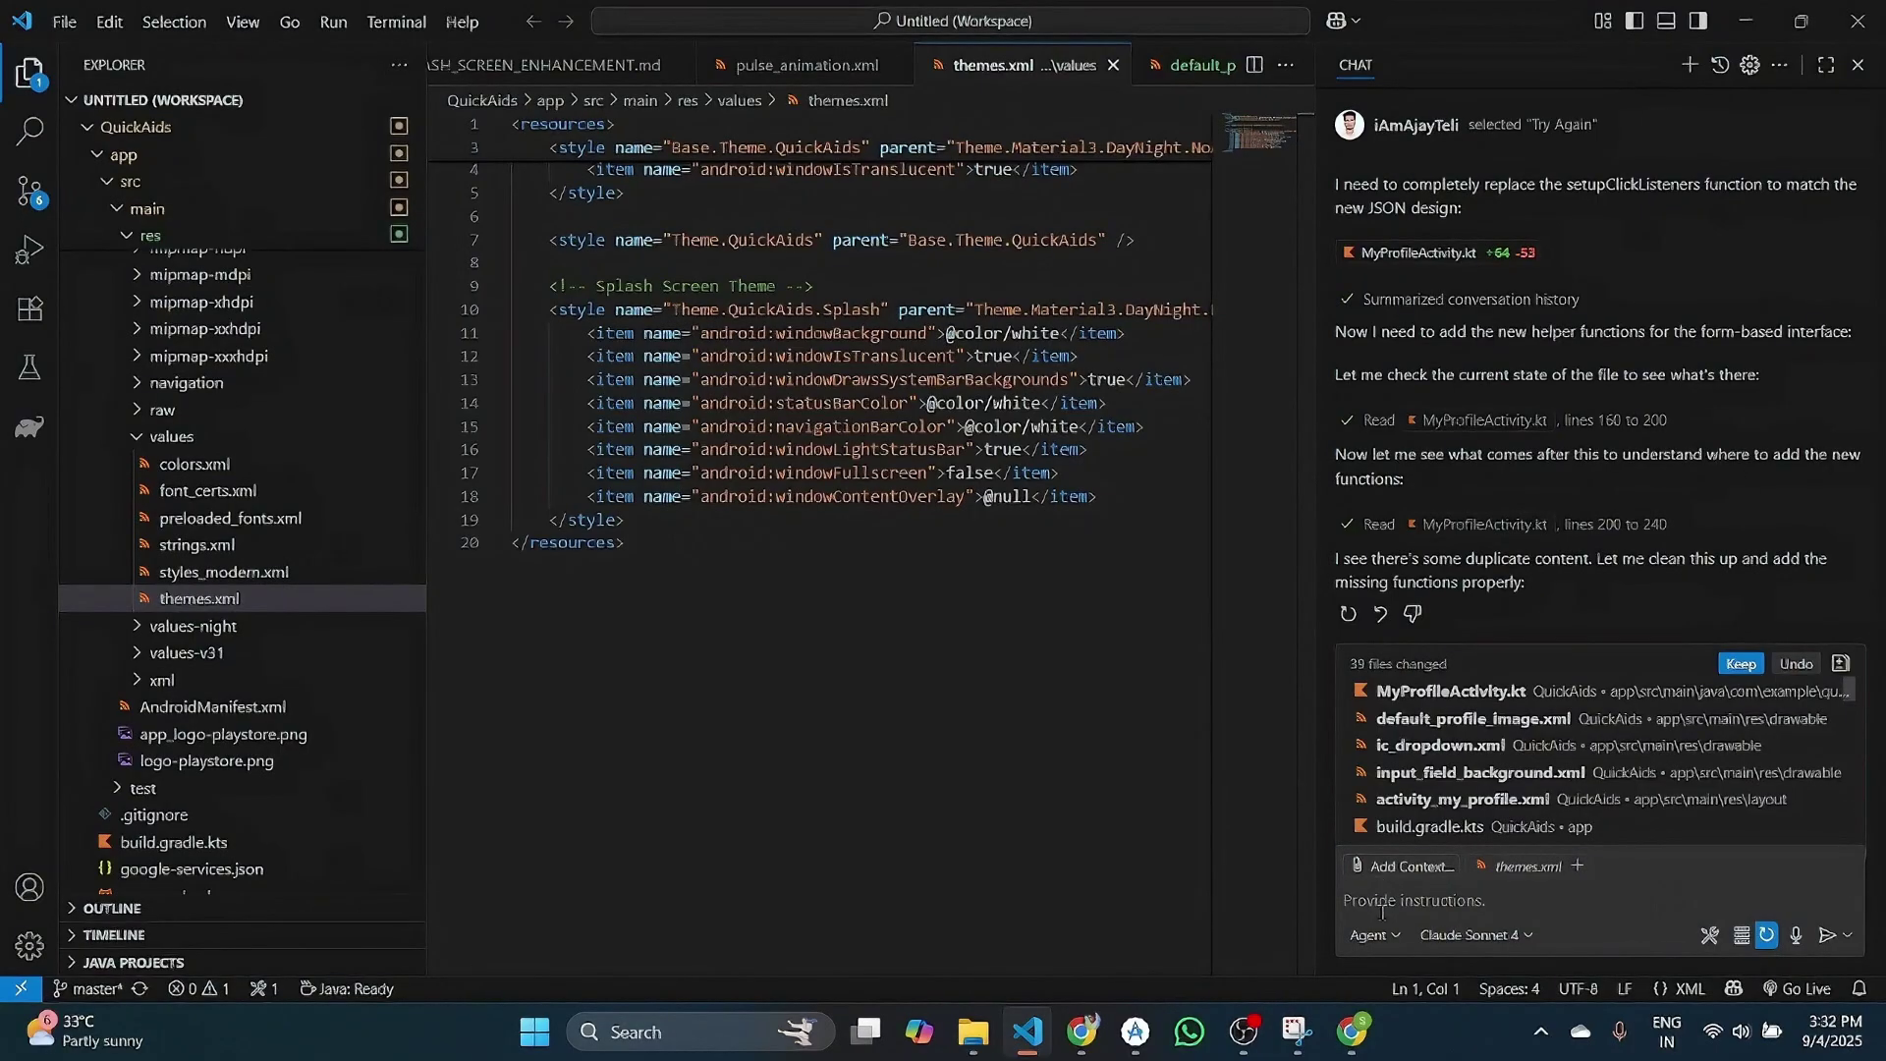
{"action": "left_click", "coordinate": [1476, 899]}
{"action": "key", "text": "ctrl+v"}
{"action": "scroll", "coordinate": [1465, 856], "scroll_direction": "up", "scroll_amount": 2}
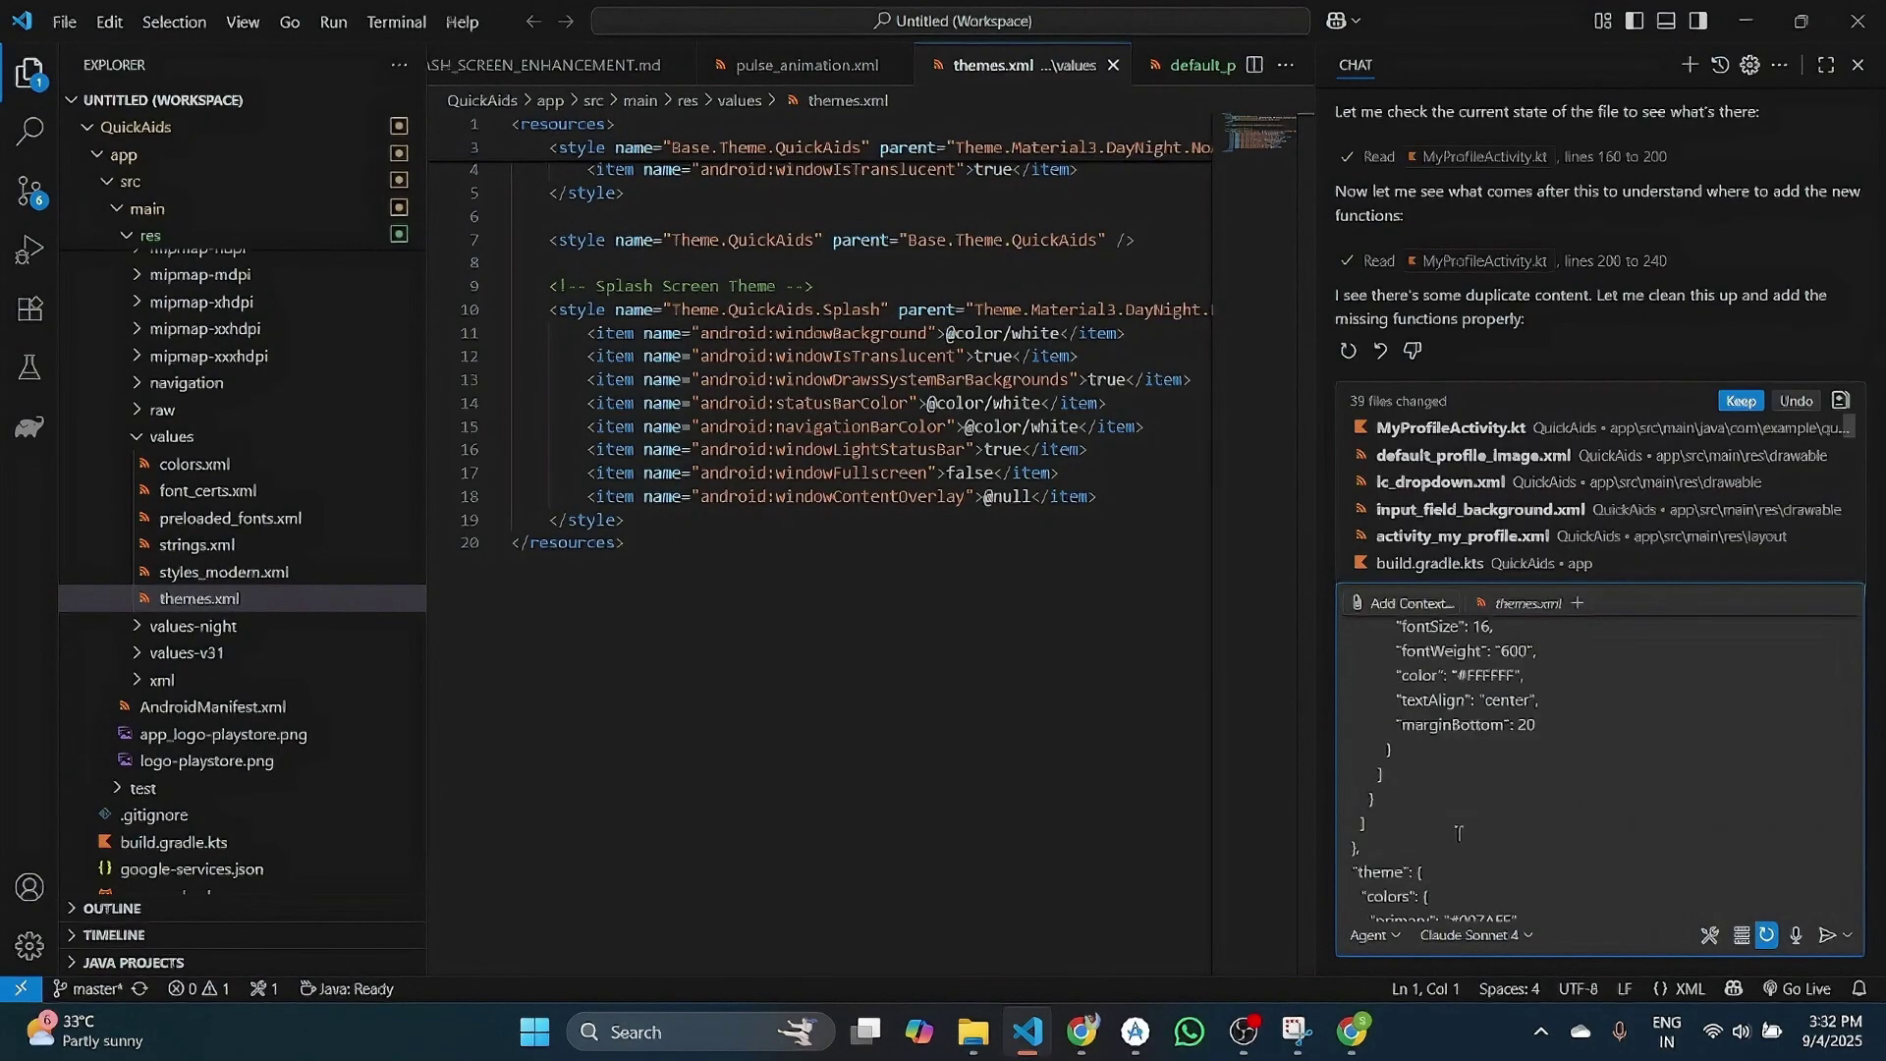
{"action": "scroll", "coordinate": [1466, 840], "scroll_direction": "up", "scroll_amount": 2}
{"action": "scroll", "coordinate": [1459, 833], "scroll_direction": "up", "scroll_amount": 2}
{"action": "scroll", "coordinate": [1458, 830], "scroll_direction": "up", "scroll_amount": 5}
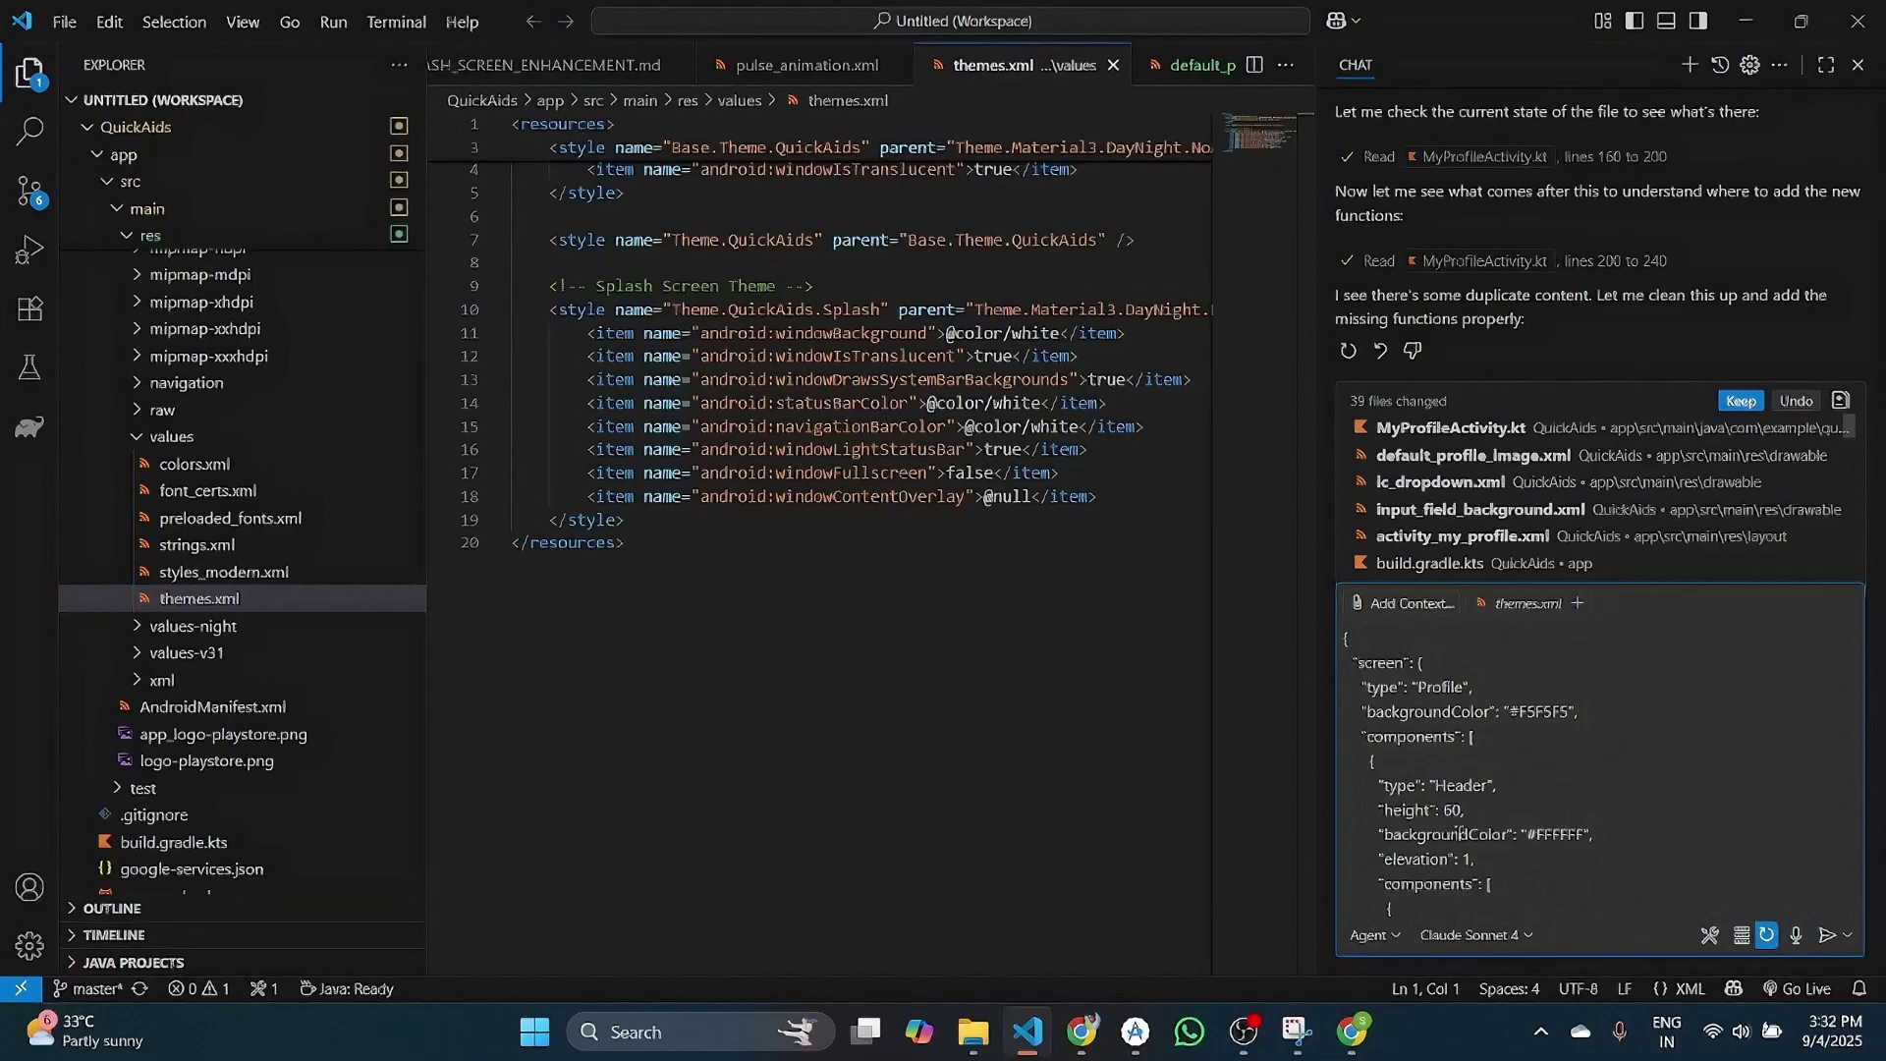
{"action": "key", "text": "Return"}
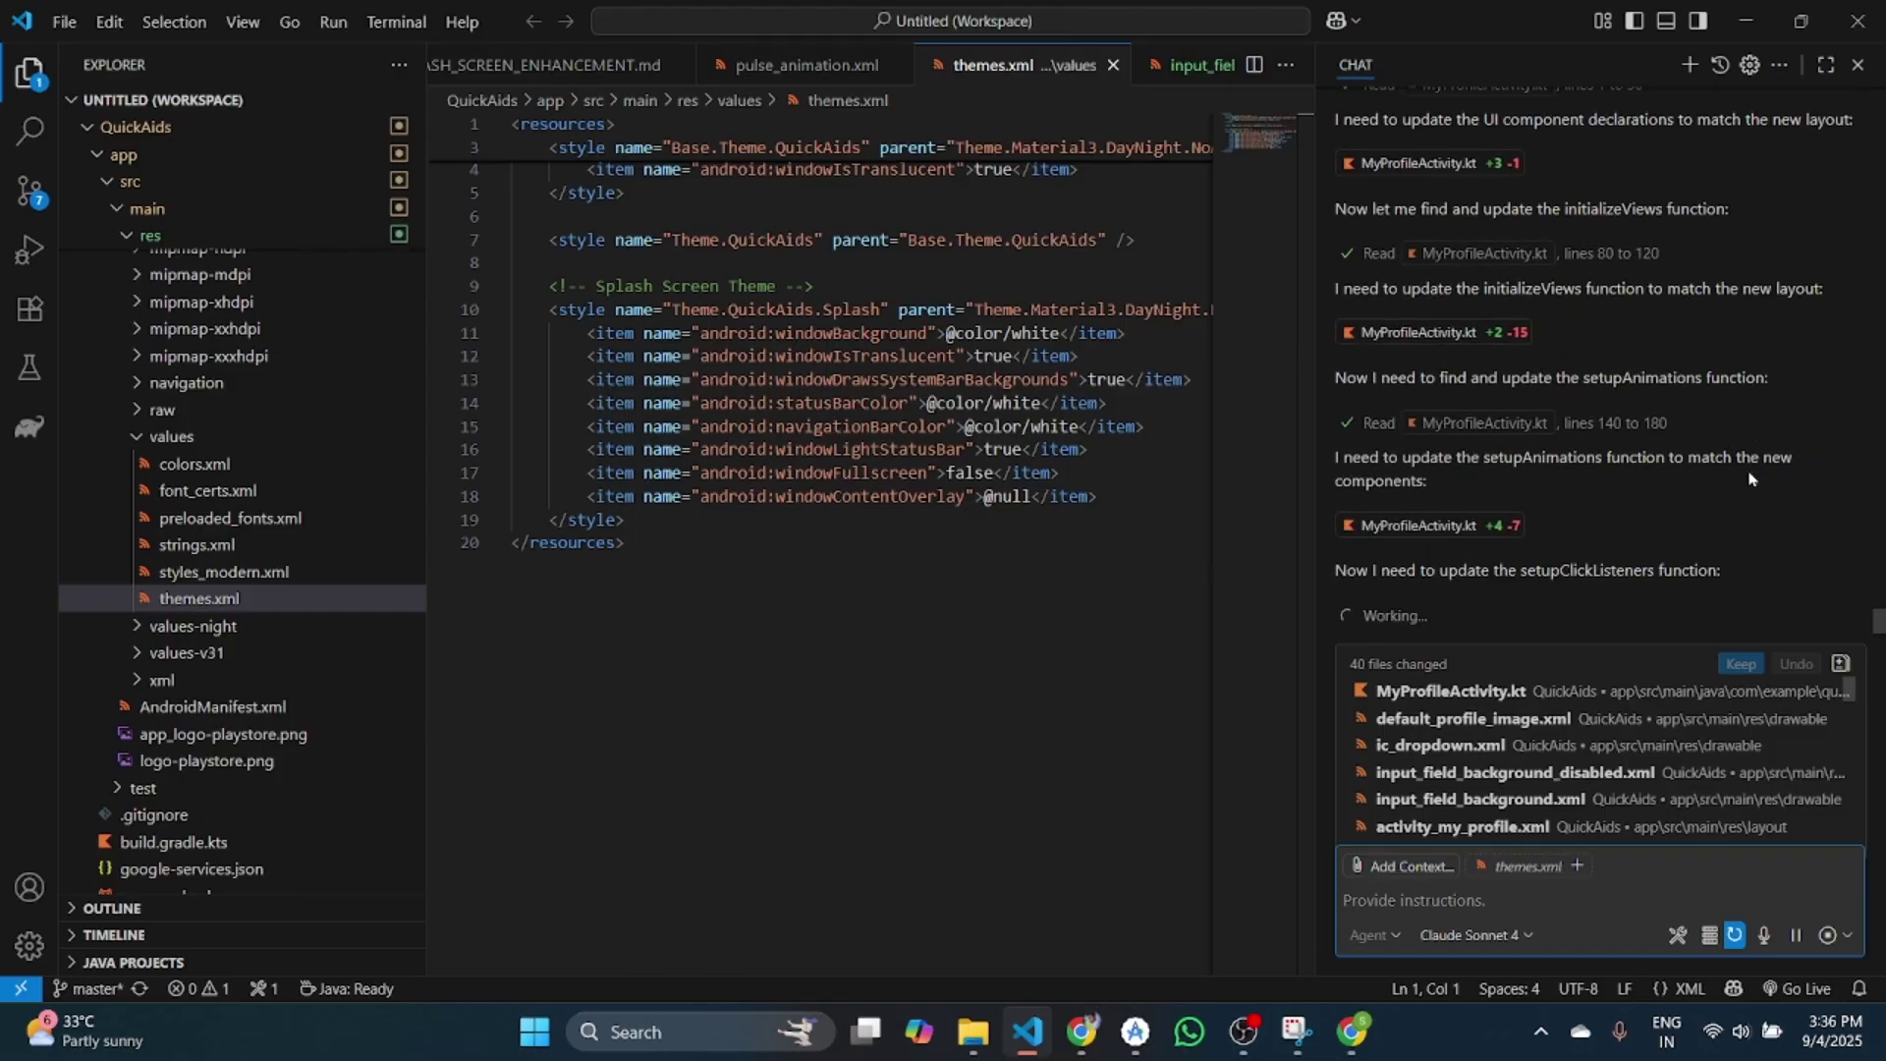
In Android Studio, preview activity_my_profile.xml and select the profile header.
{"action": "key", "text": "alt+Tab"}
{"action": "left_click", "coordinate": [948, 83]}
{"action": "key", "text": "ctrl+Tab"}
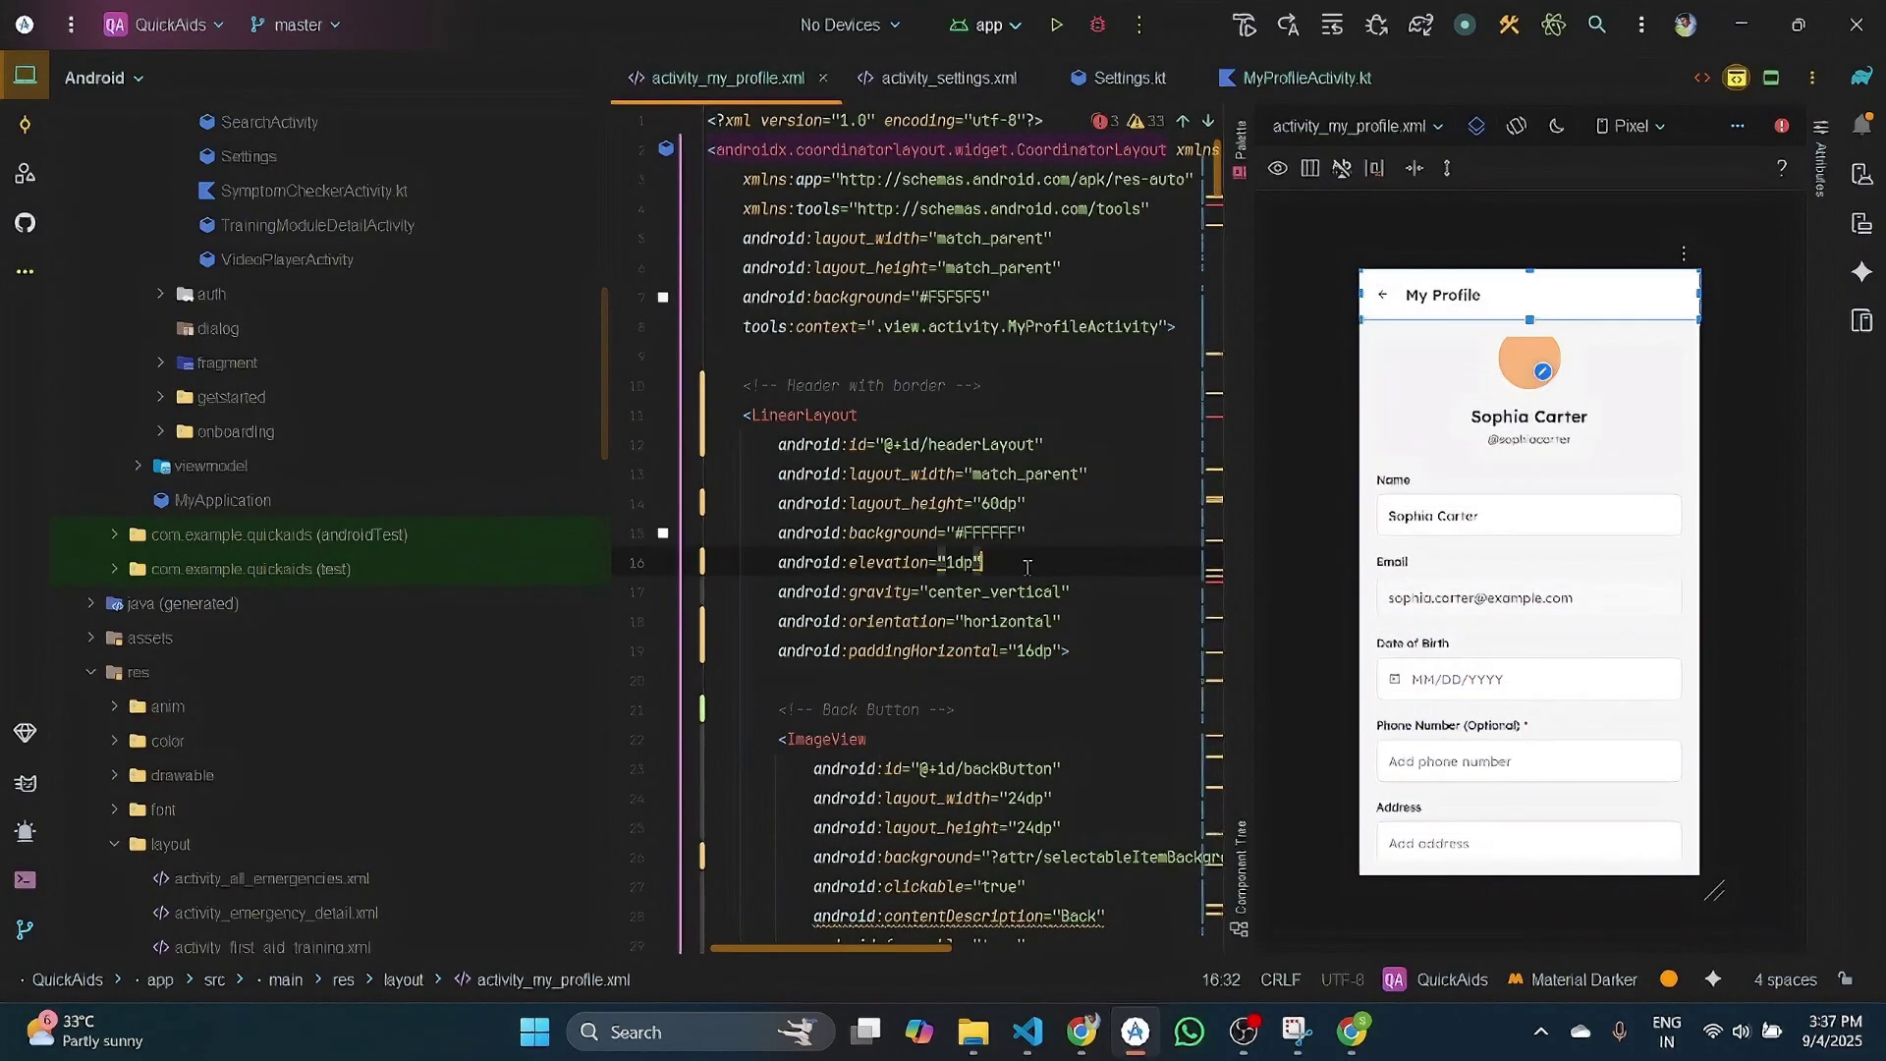
{"action": "left_click", "coordinate": [1561, 420]}
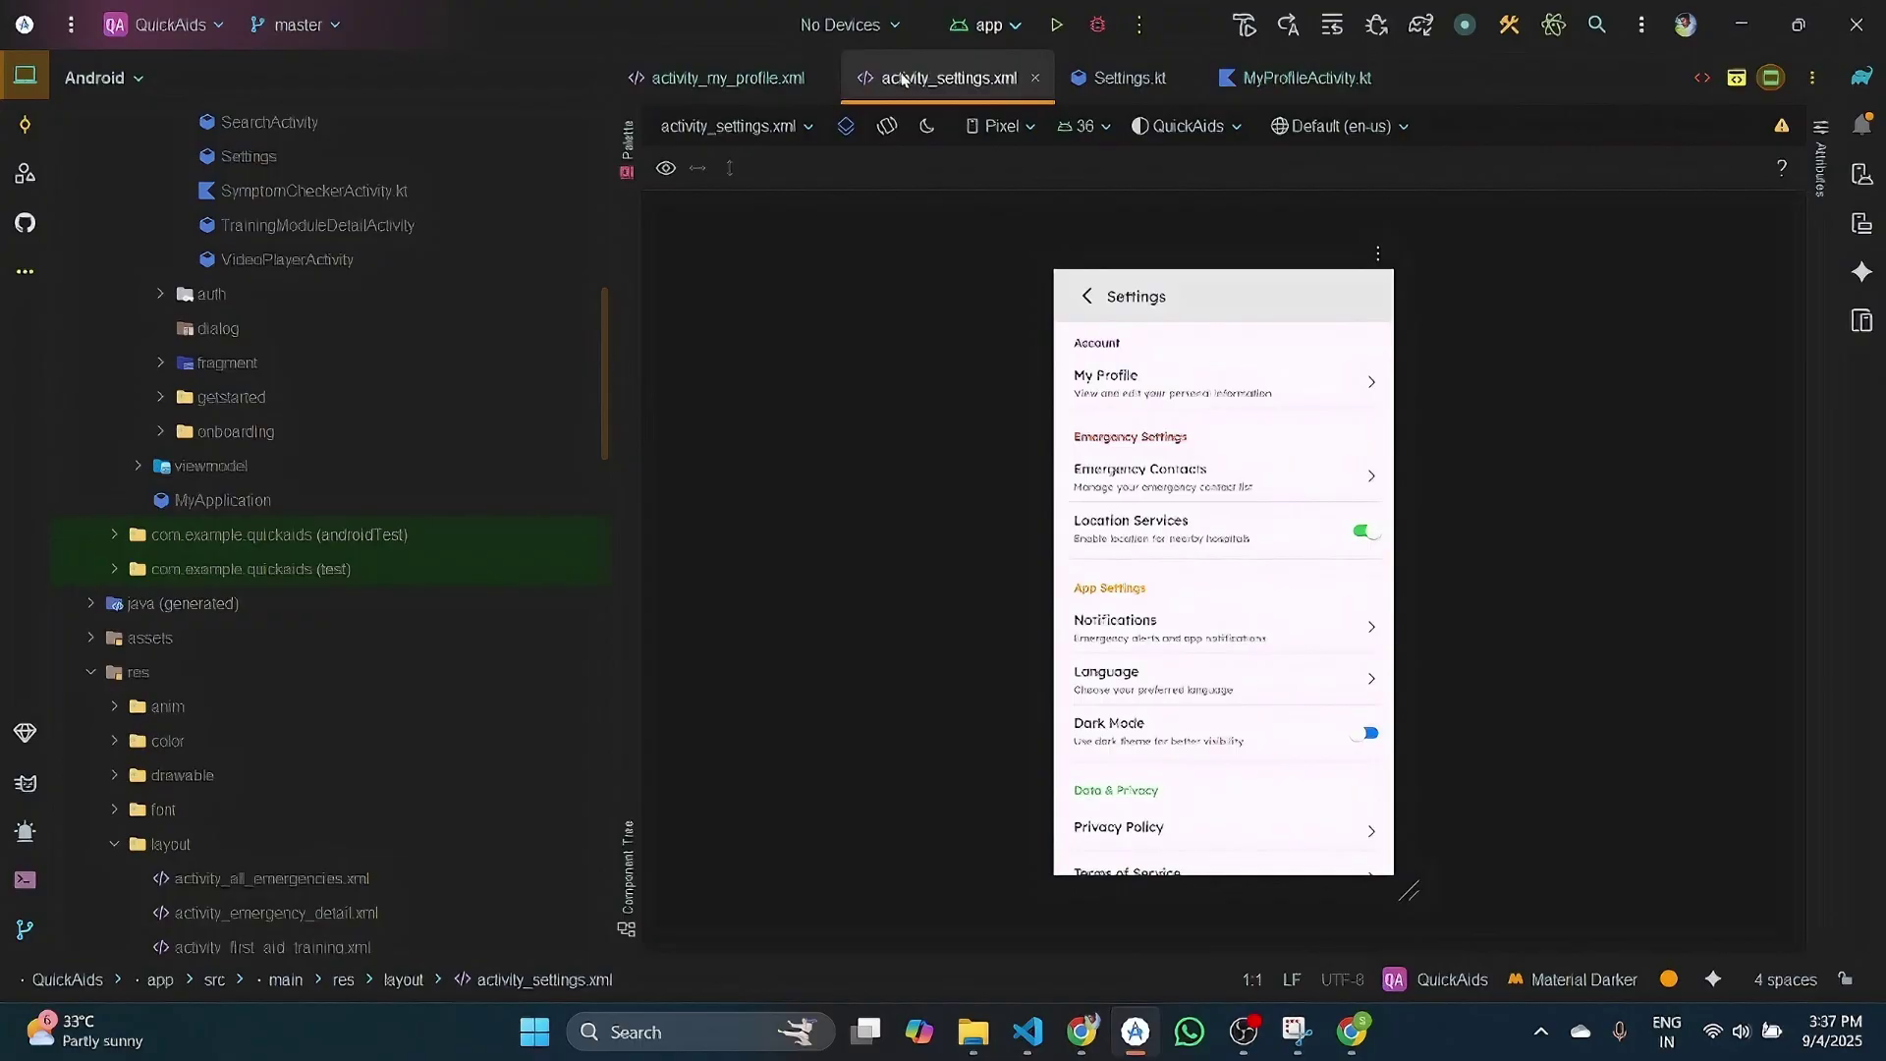